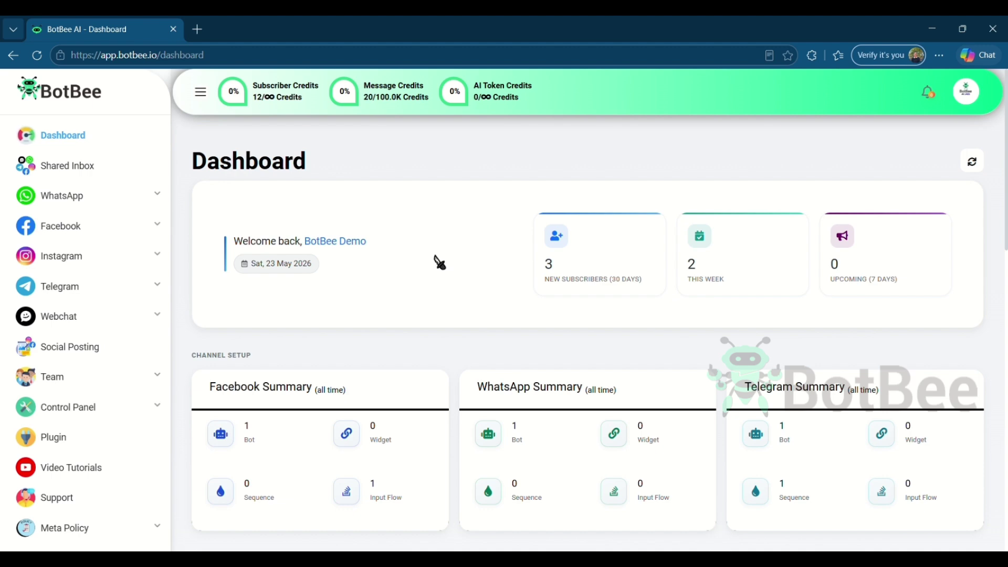
Open the Whatsapp Flows list from the WhatsApp bot's Bot Manager
left_click(157, 197)
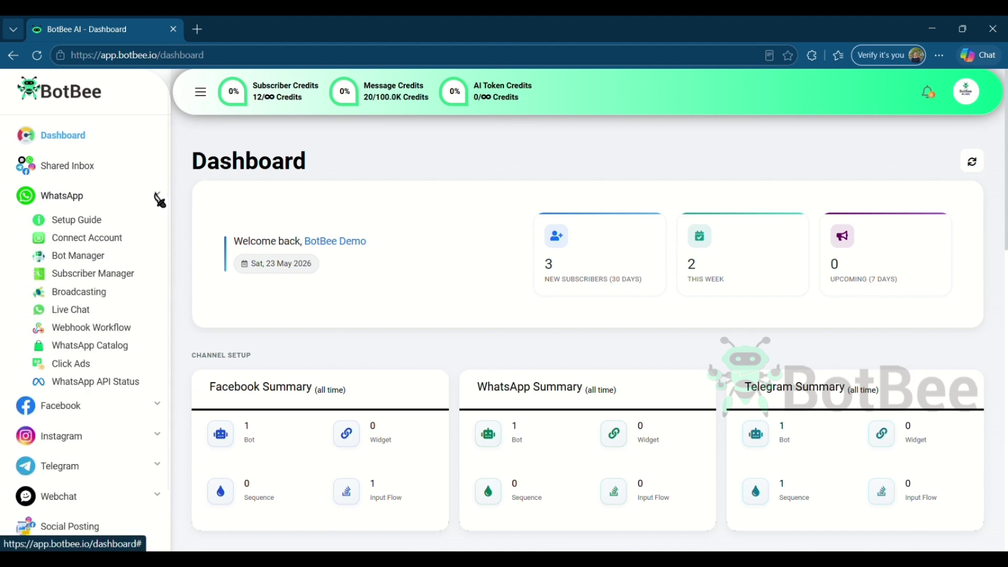
left_click(122, 255)
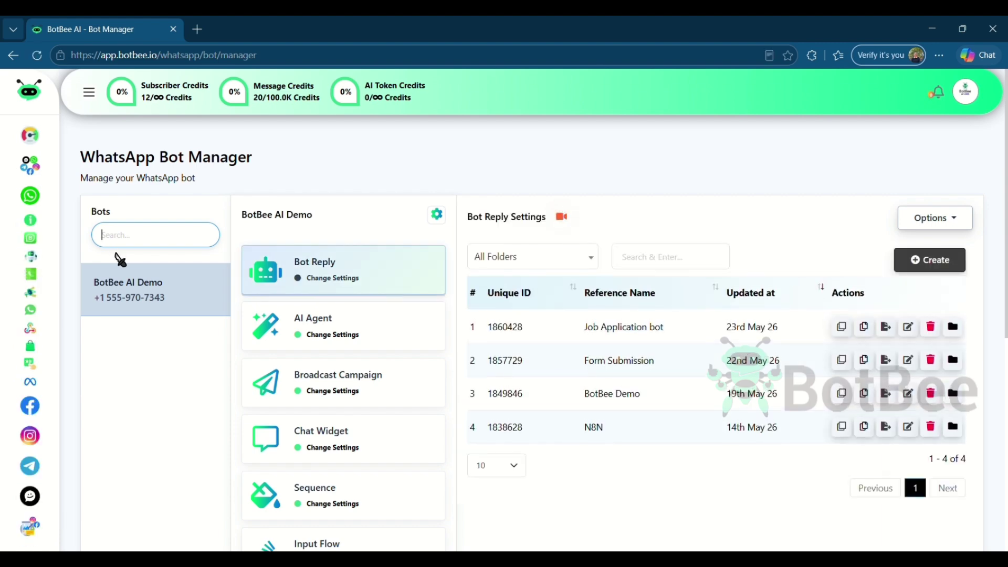
scroll(603, 357, "down", 5)
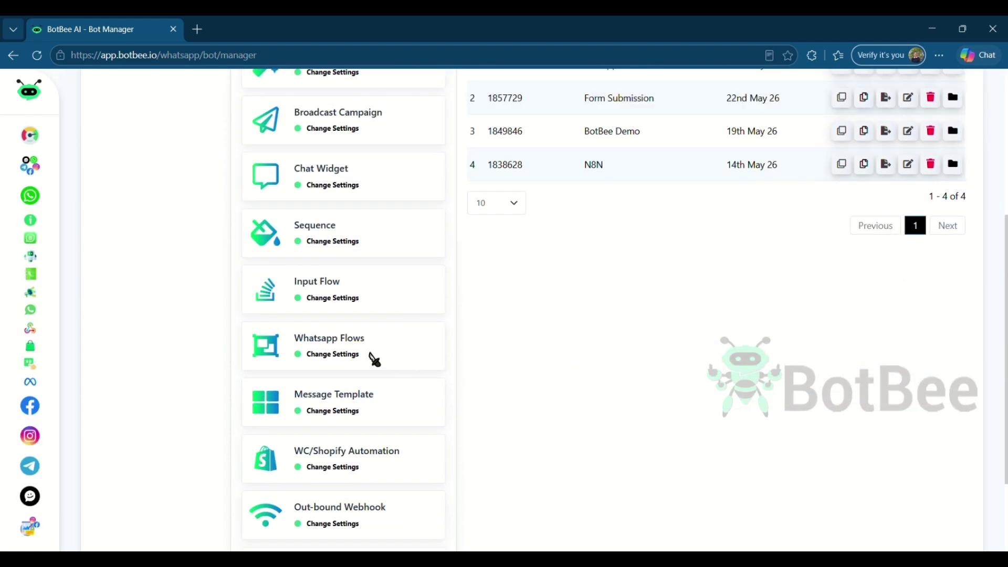
left_click(398, 352)
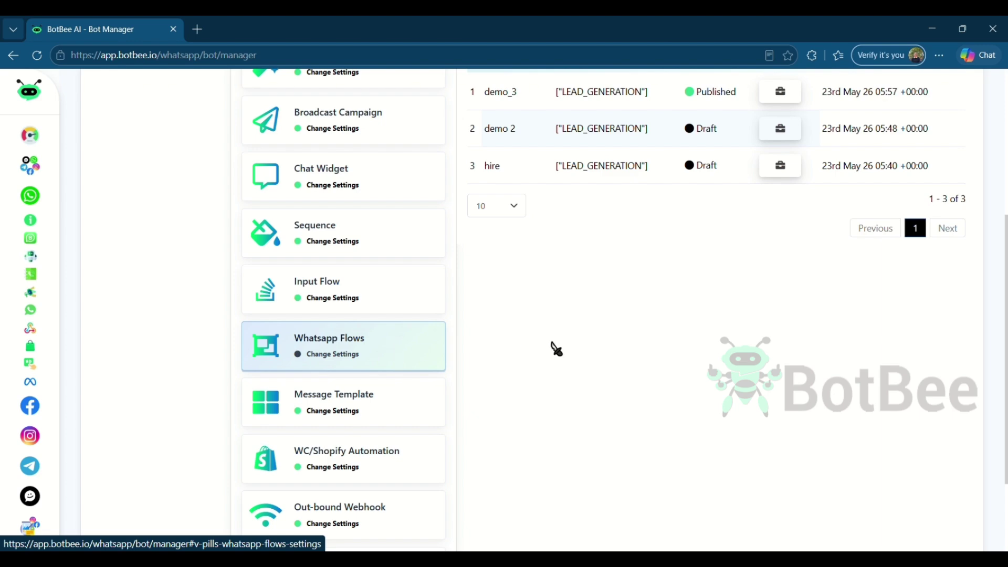
scroll(553, 348, "up", 5)
Create a new Studio flow named 'demo flow botbee'
left_click(770, 288)
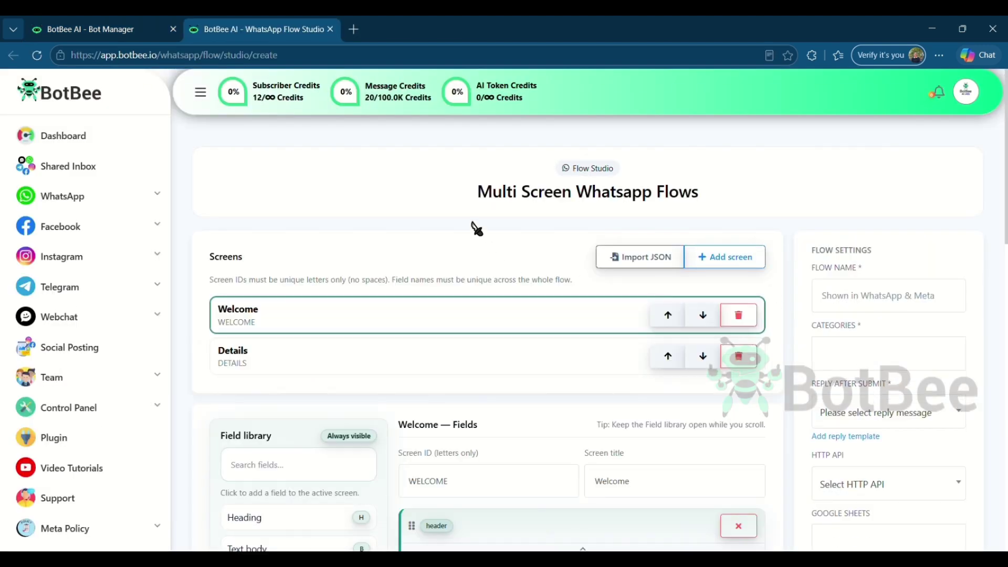
scroll(797, 270, "down", 3)
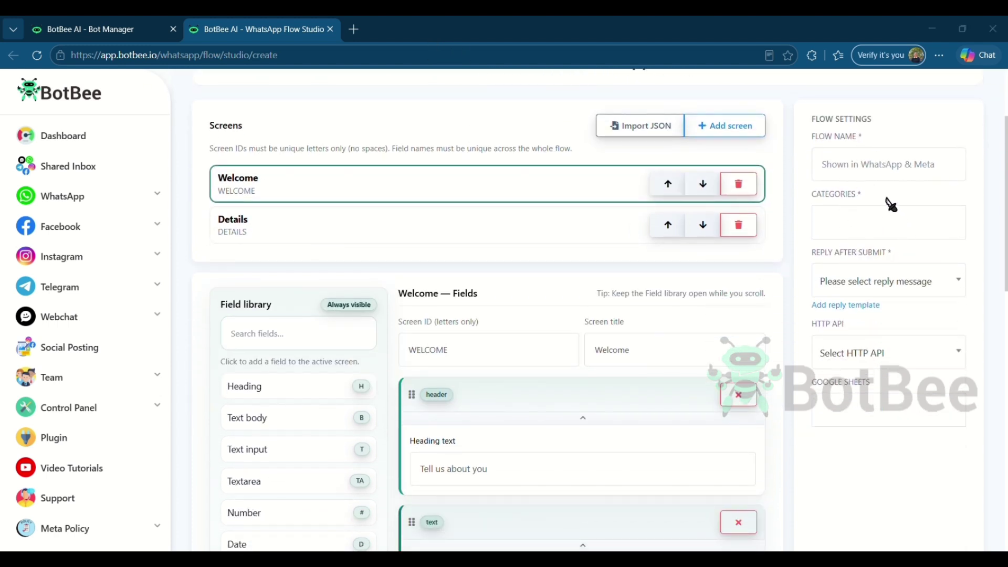
left_click(891, 165)
type("demo ")
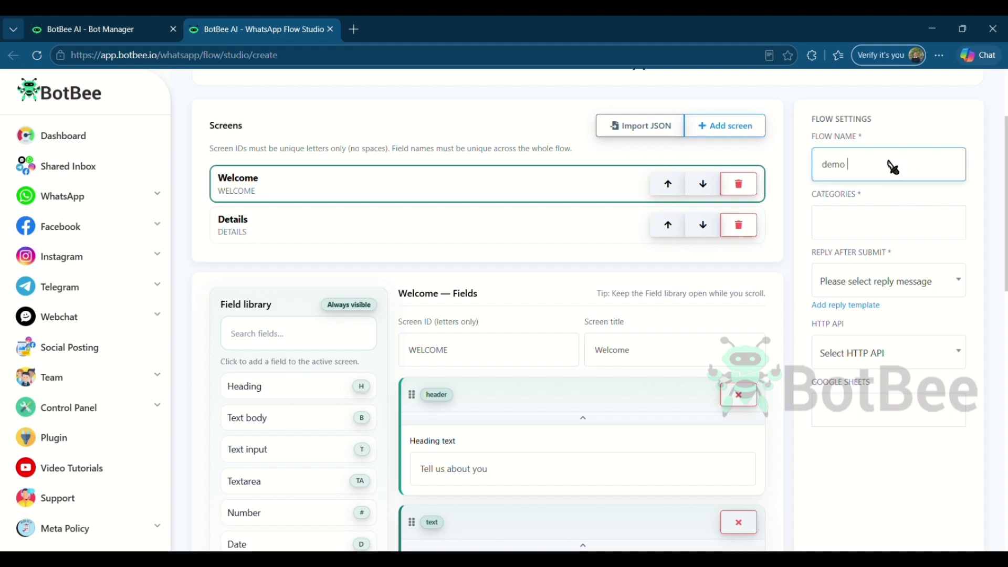
type("flow botbee")
Set category LEAD_GENERATION and reply after submit to Form Submission, previewing that reply flow
left_click(874, 229)
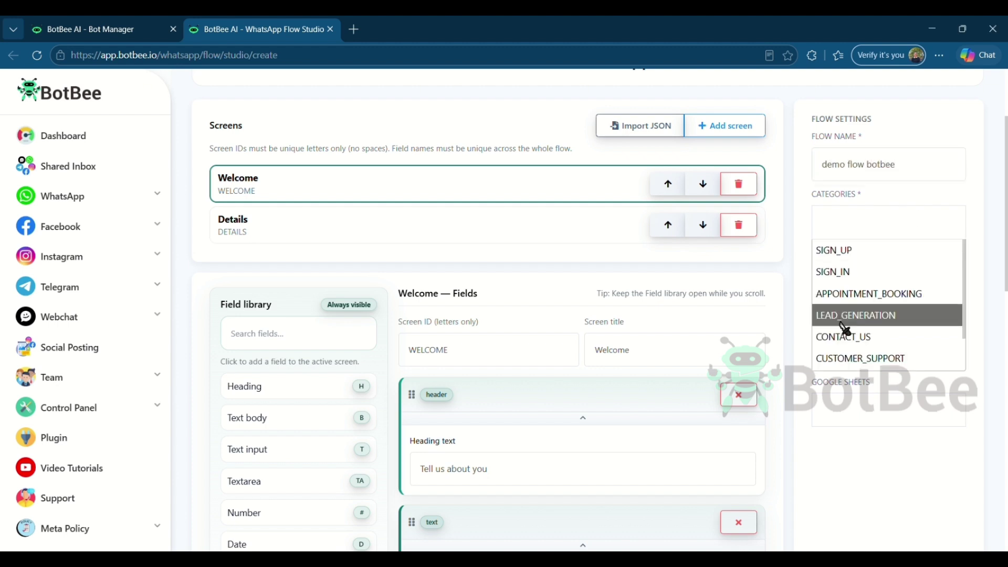
left_click(840, 317)
left_click(953, 281)
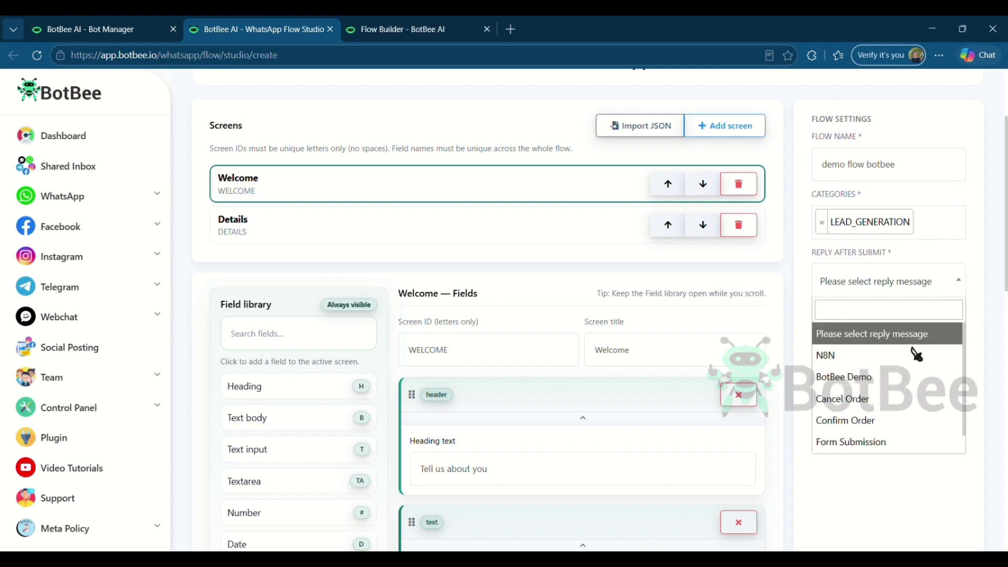
left_click(864, 446)
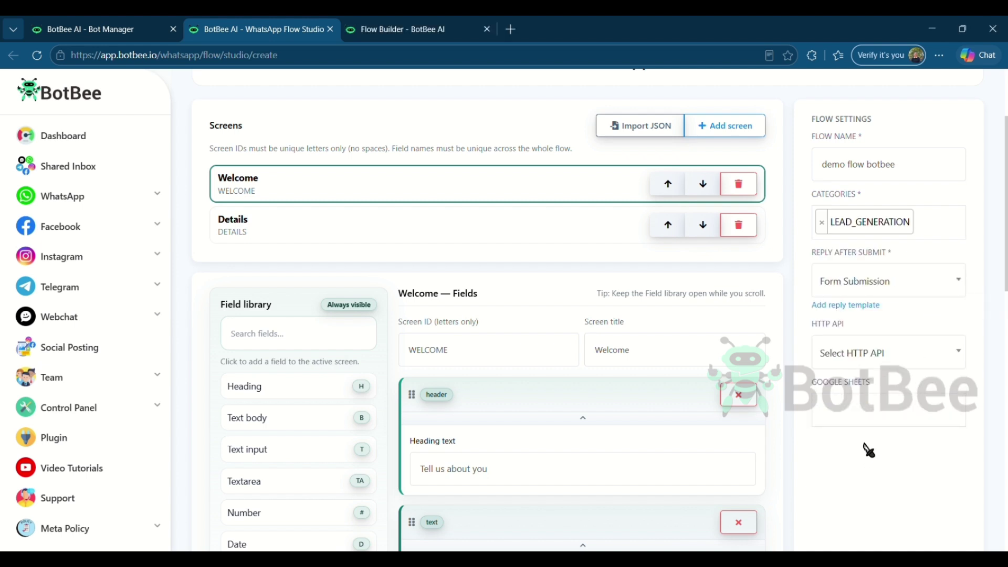
left_click(395, 30)
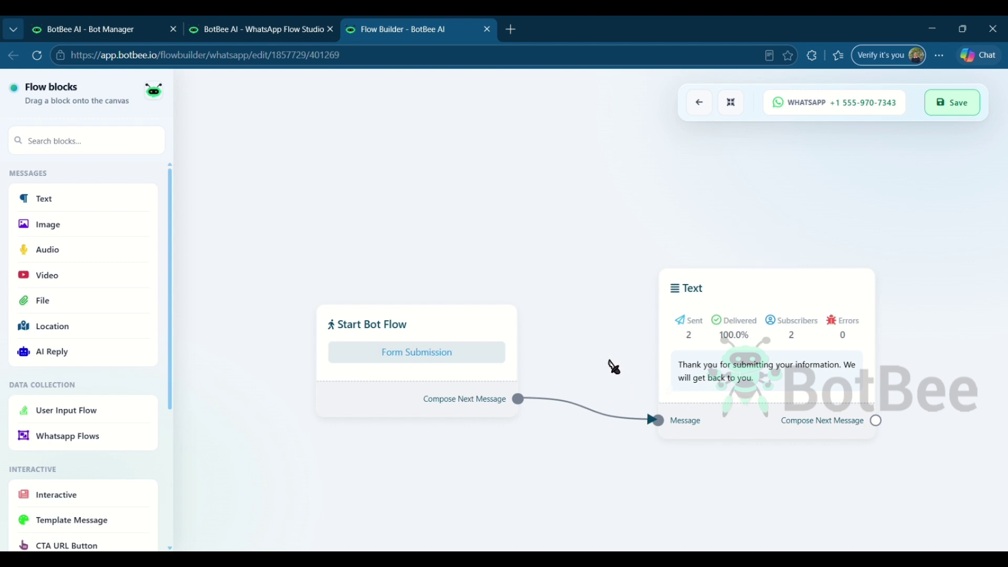
left_click(281, 32)
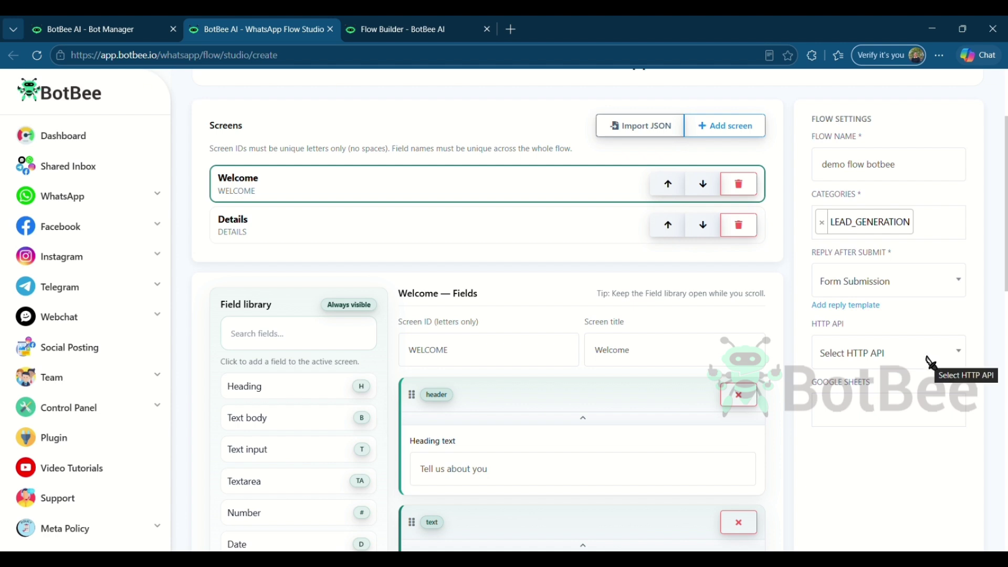
left_click(929, 360)
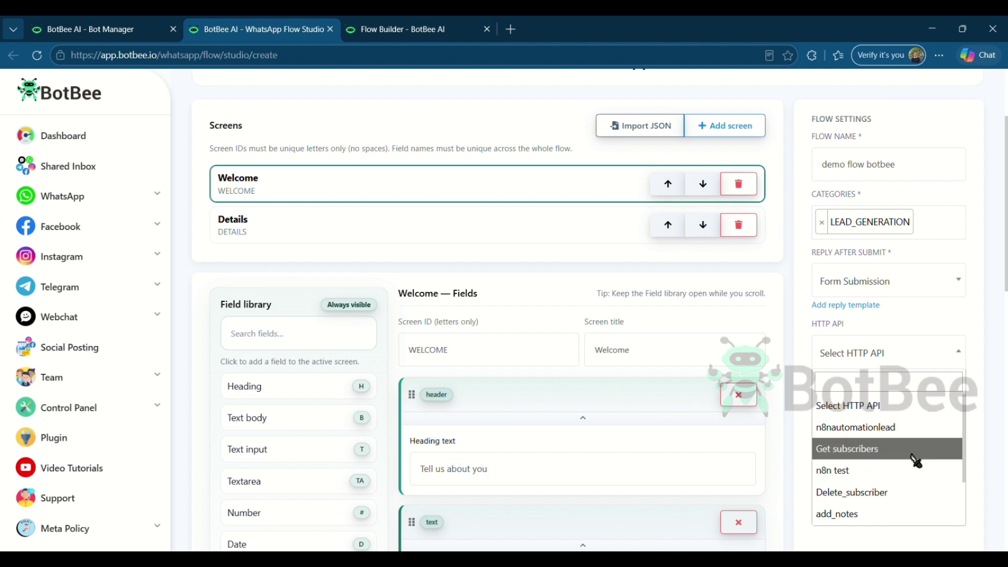
left_click(950, 354)
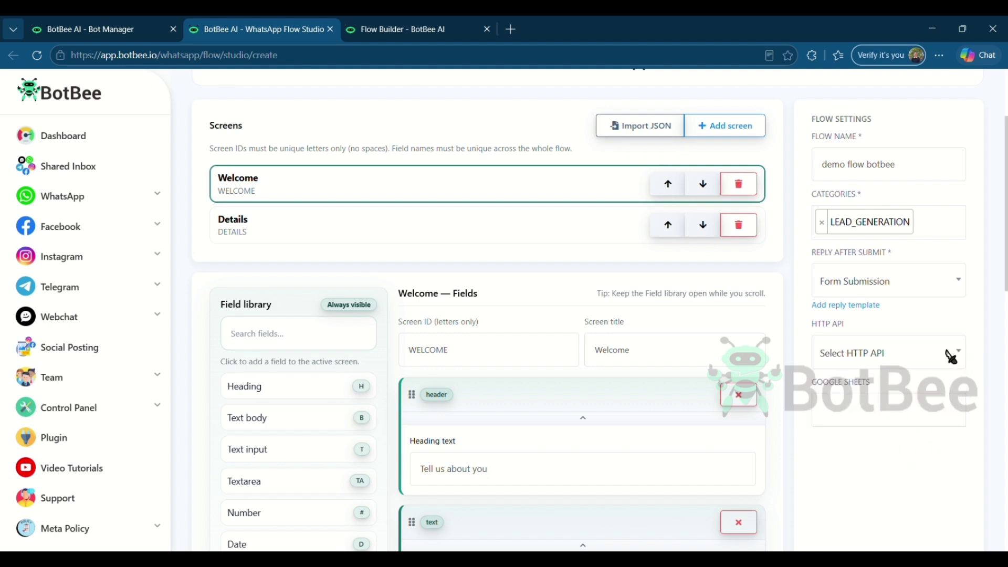
left_click(920, 419)
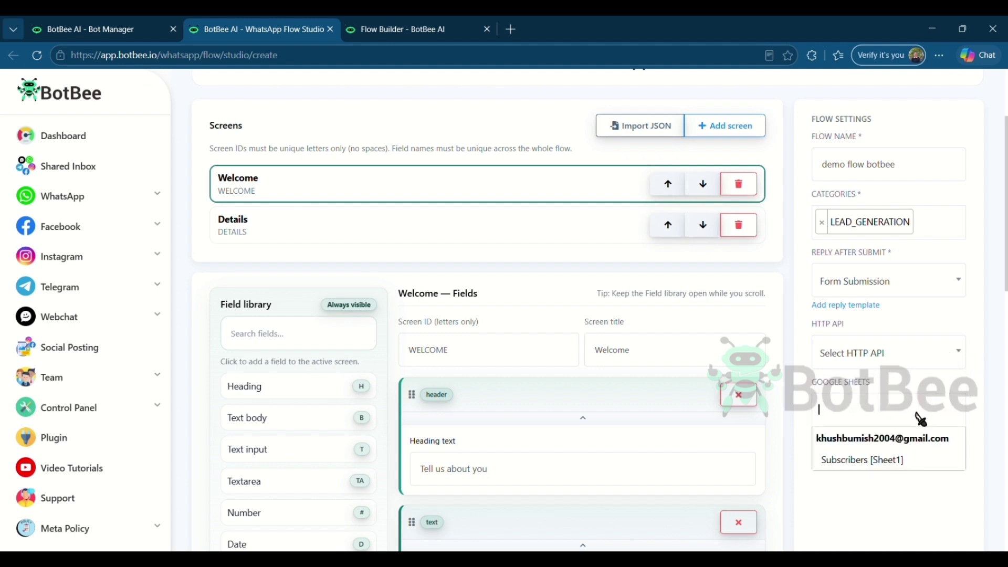
left_click(896, 498)
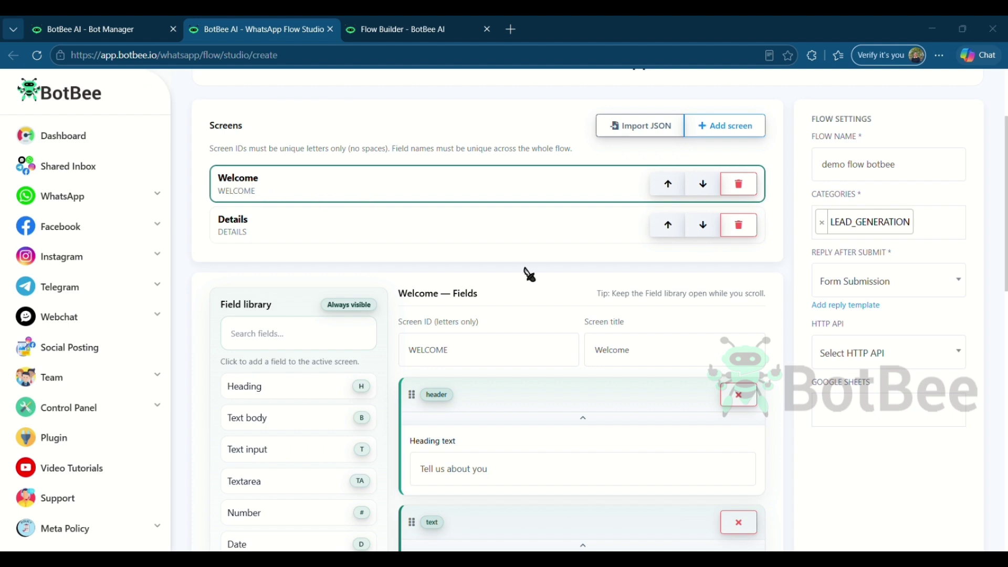
scroll(524, 272, "down", 3)
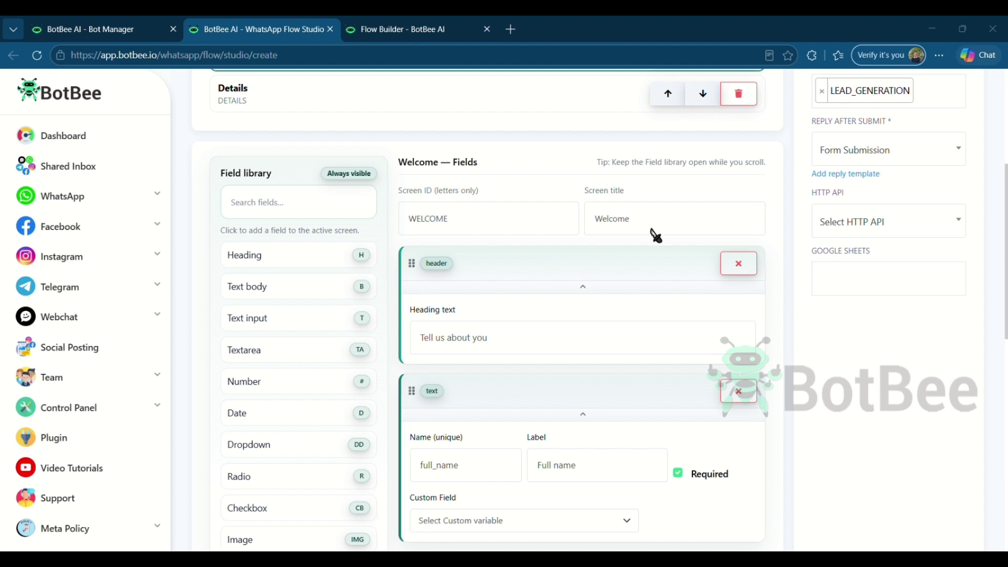
Retitle the Welcome heading 'Personal Det', drop full_name, add body text 'Read all fields and fill the details'
triple_click(536, 347)
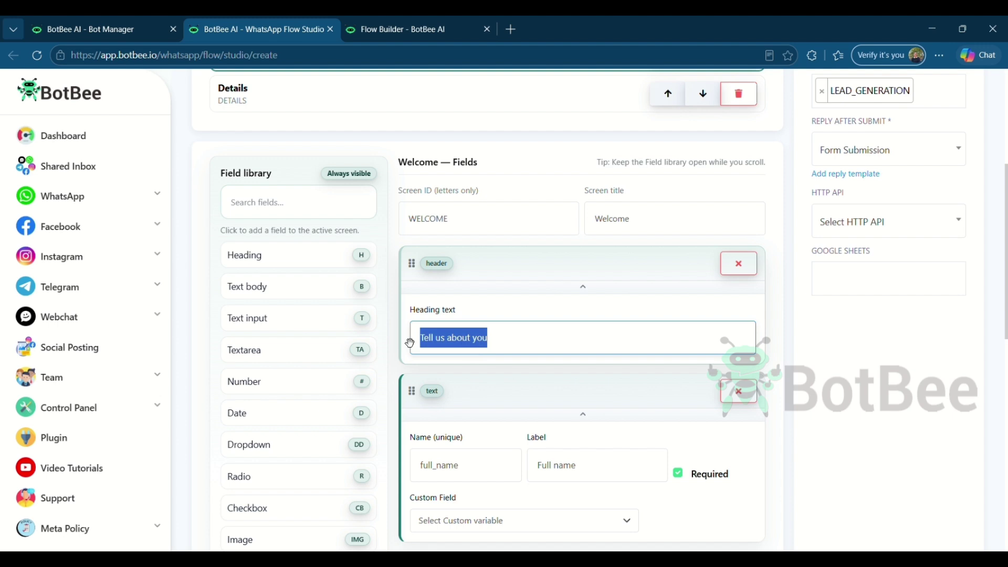
type("Personal Details")
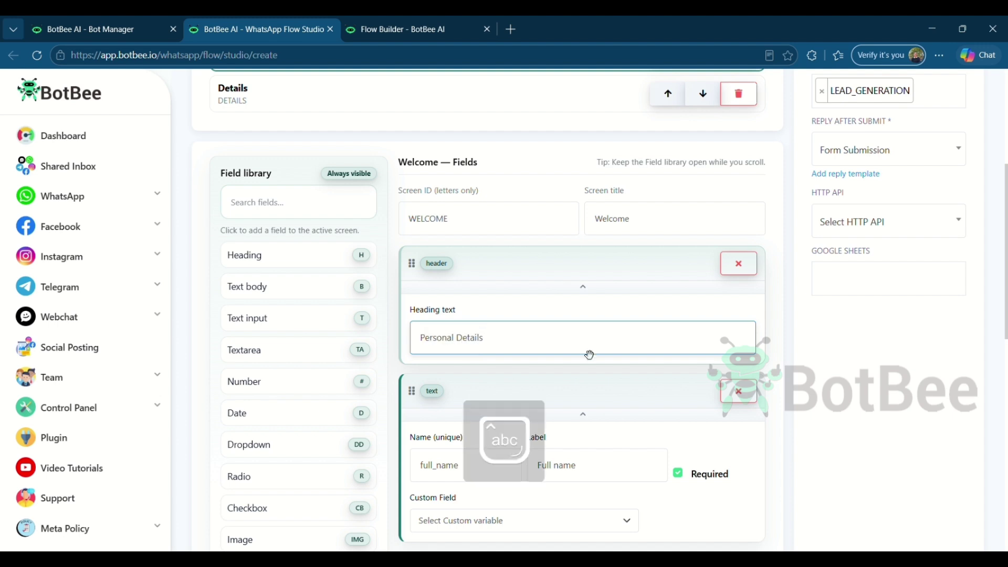
left_click(636, 288)
left_click(289, 286)
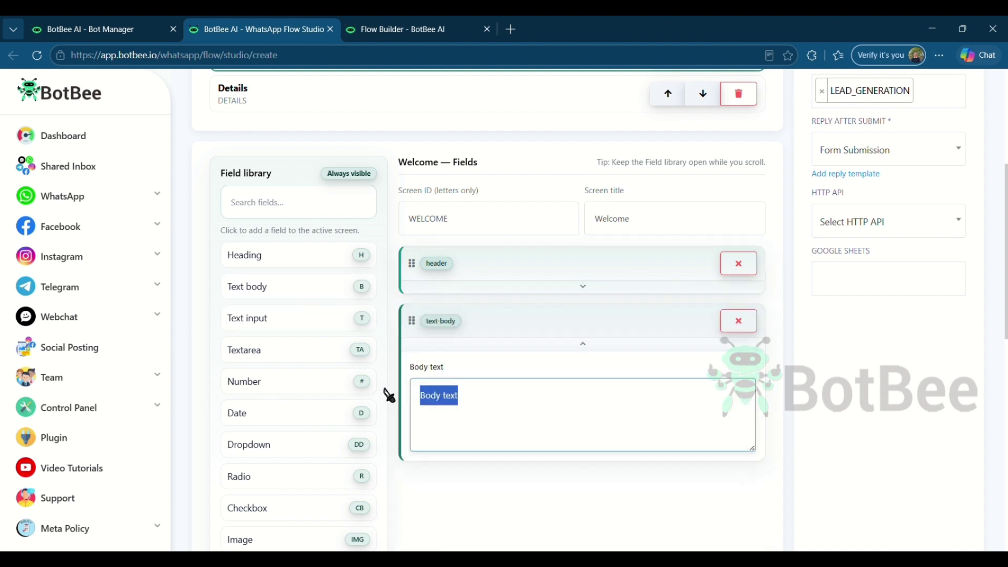
type("Read all field")
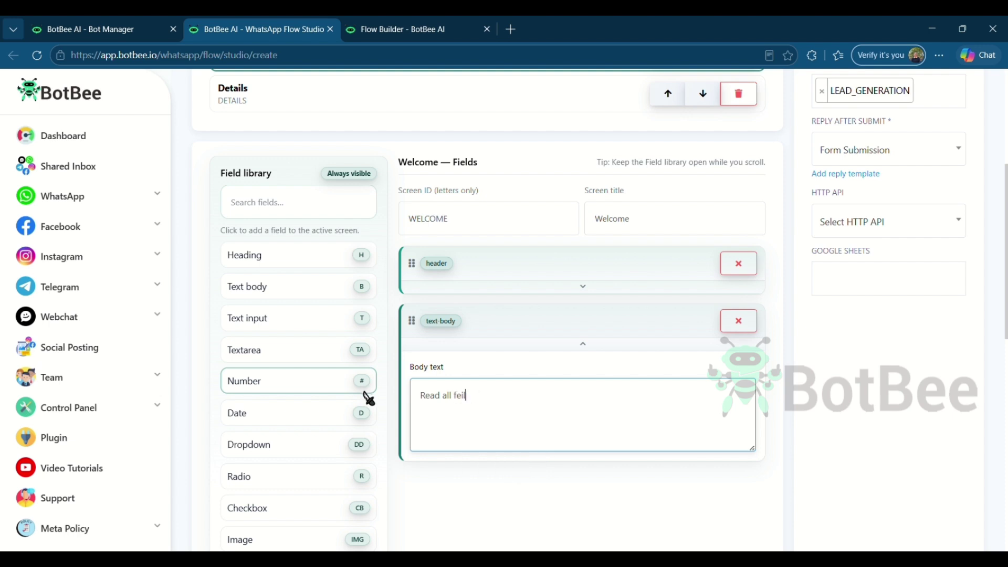
type("s and fill the details carefully.")
left_click(583, 343)
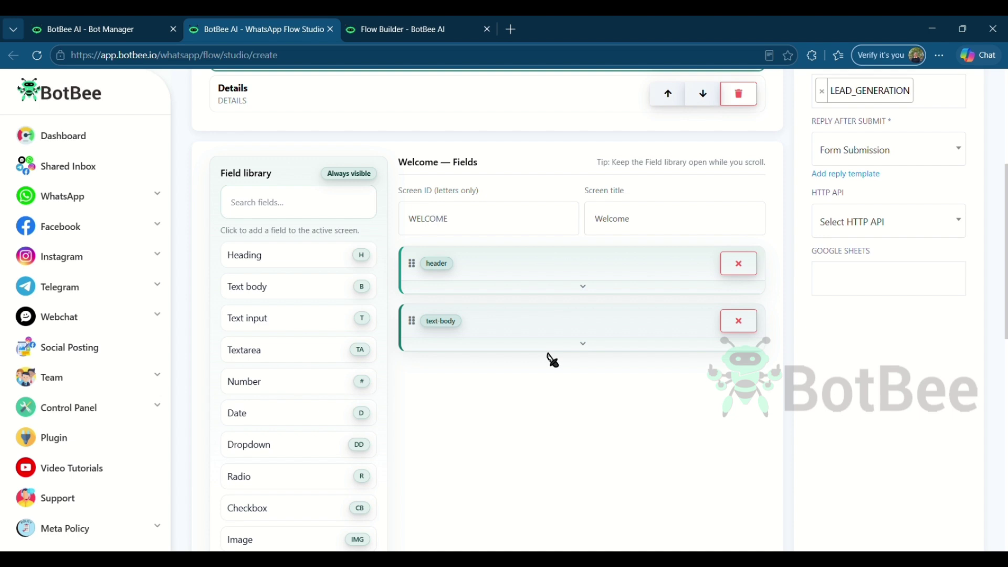
Add a required text field labelled Full Name
left_click(294, 320)
scroll(472, 394, "down", 1)
double_click(531, 387)
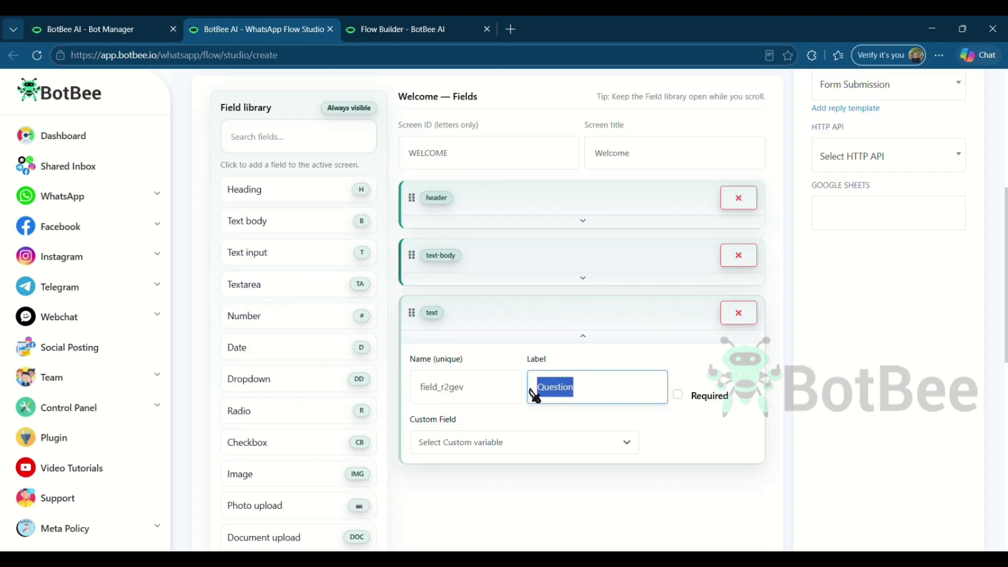
type("Full Name")
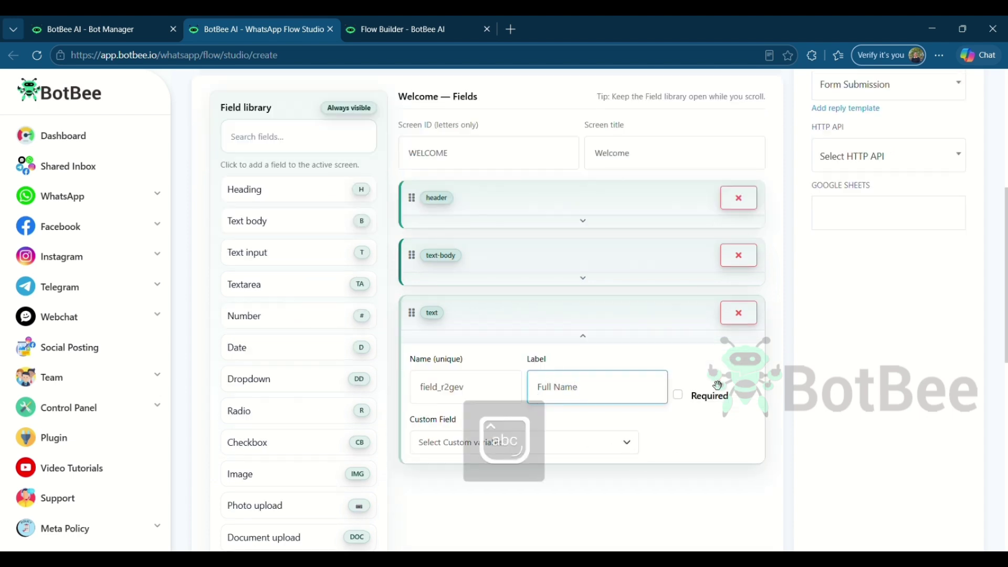
left_click(678, 395)
left_click(620, 337)
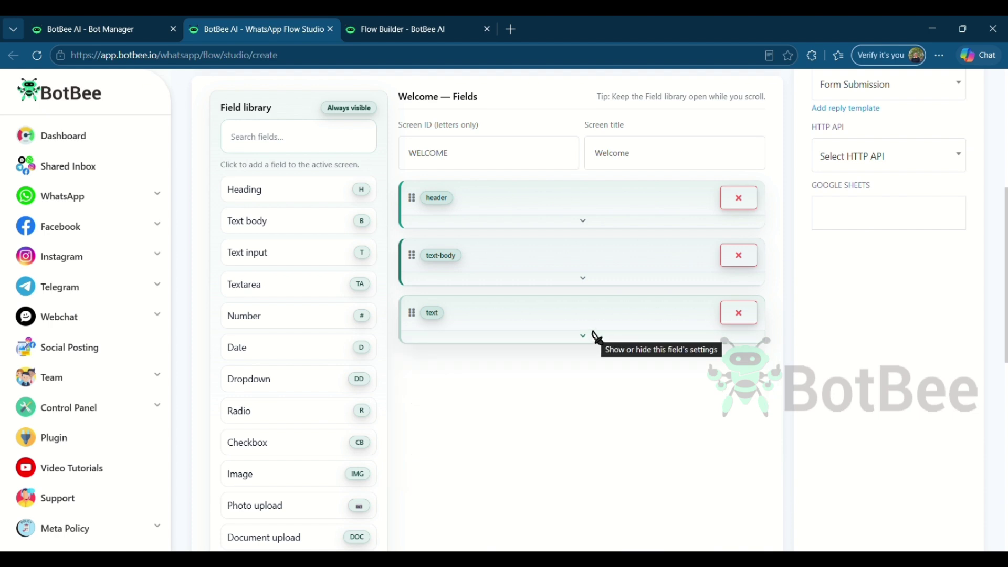
Add a number field labelled Phone Number
left_click(351, 321)
scroll(607, 443, "down", 1)
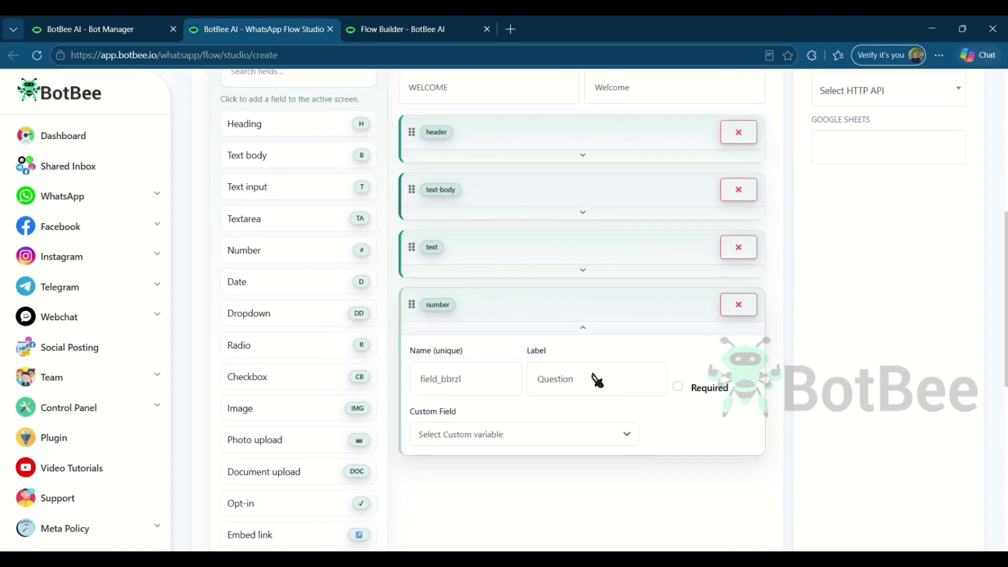
double_click(531, 388)
type("Phone Number")
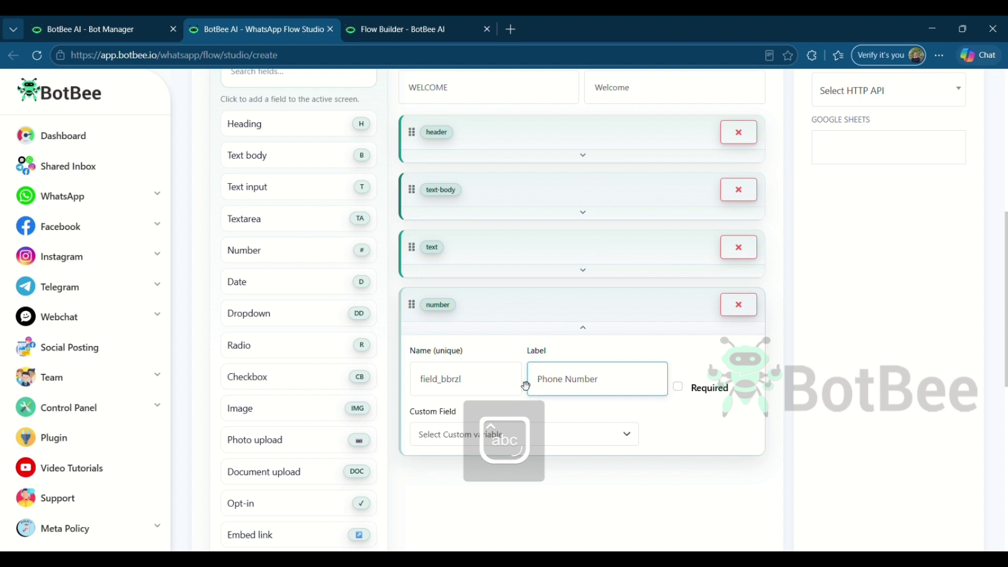
left_click(602, 330)
scroll(290, 228, "down", 1)
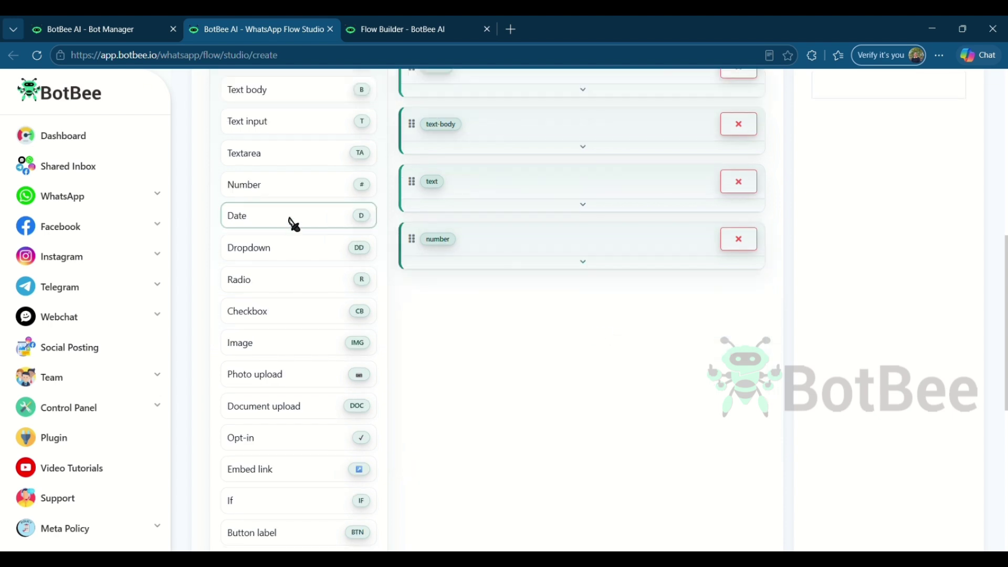
Add a required Date of Birth date field and a Next button
left_click(292, 224)
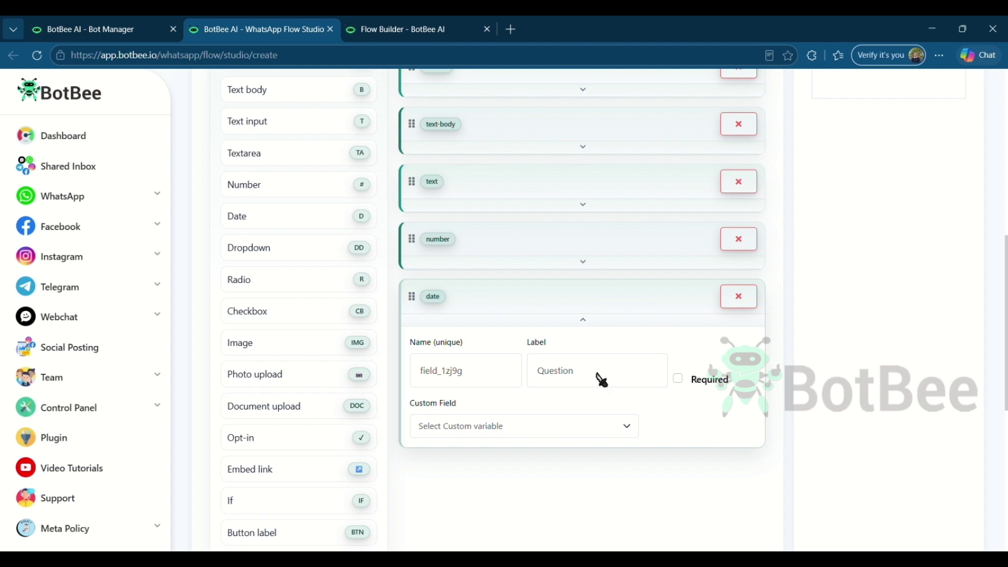
left_click_drag(601, 378, 533, 380)
type("Date of Birth")
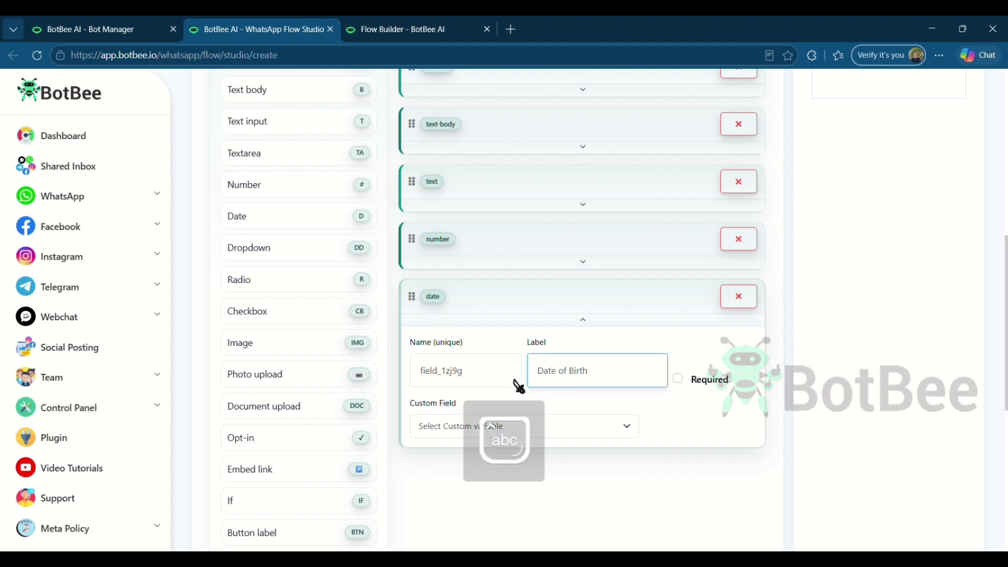
left_click(678, 379)
left_click(588, 325)
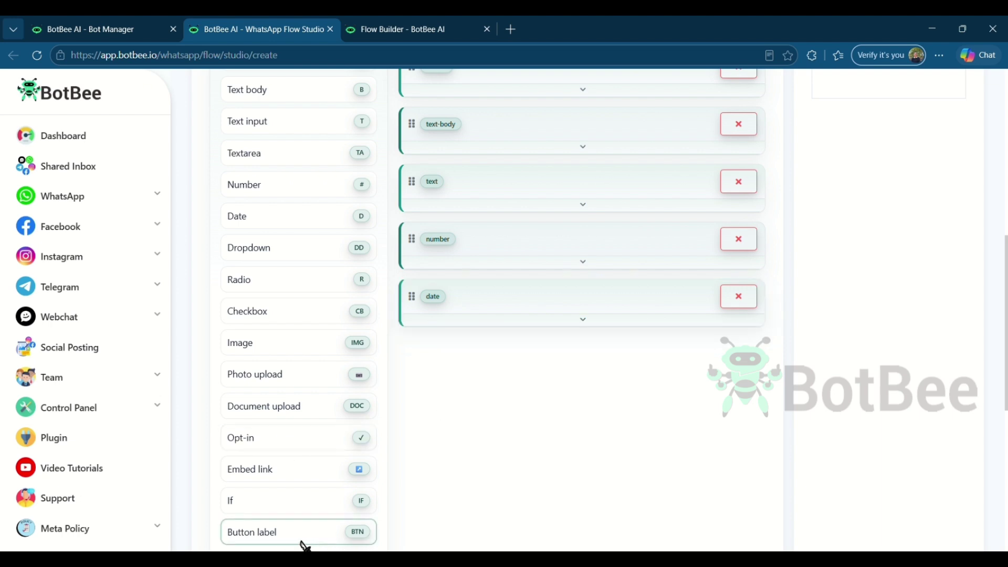
left_click(322, 537)
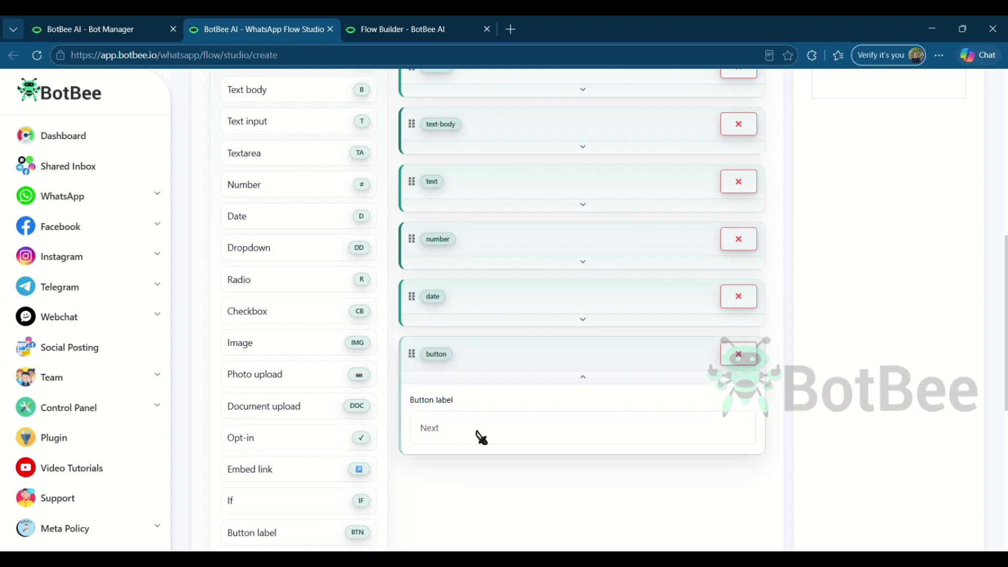
scroll(587, 385, "up", 10)
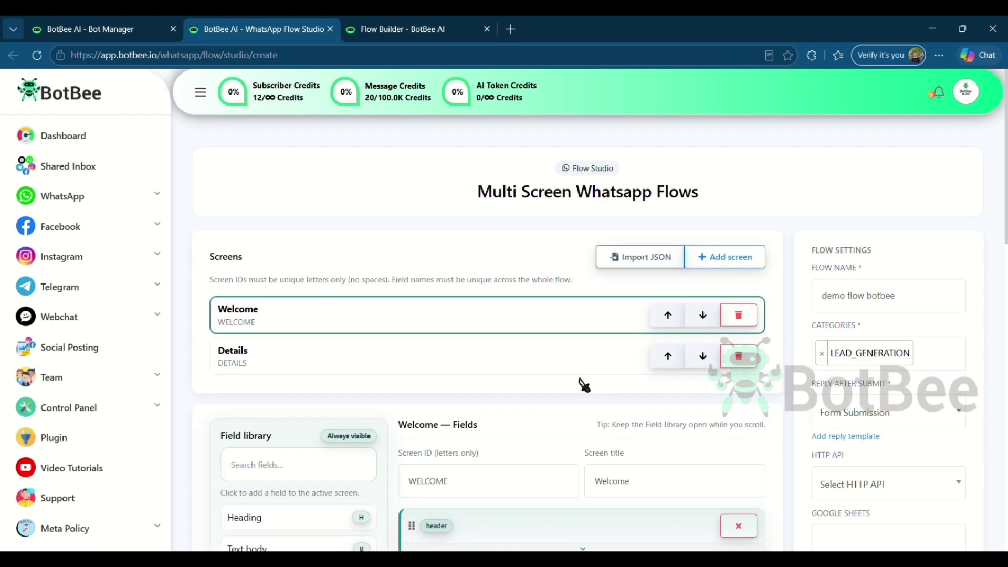
Switch to the Details screen and type its heading 'Educationss Details'
left_click(302, 368)
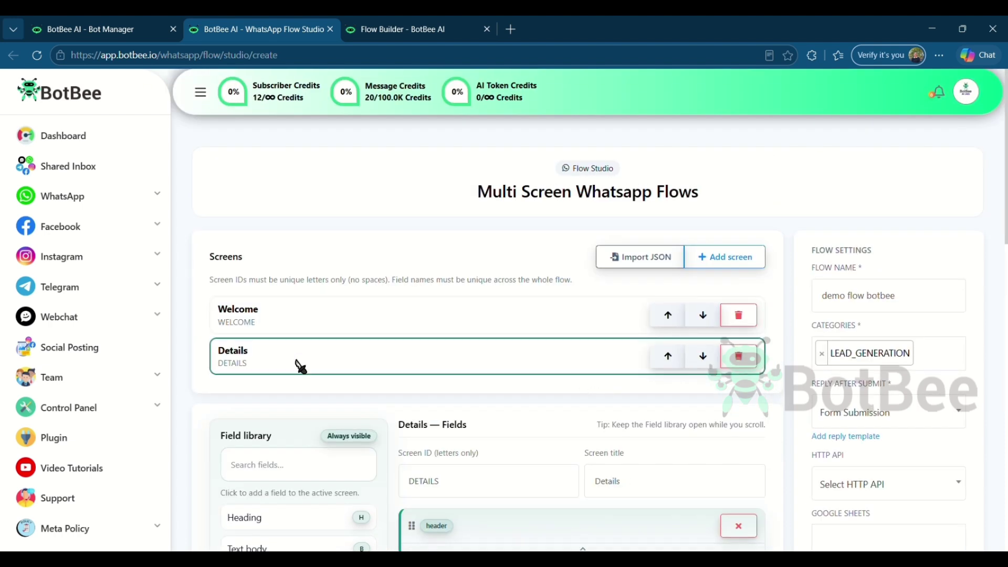
scroll(420, 370, "down", 4)
left_click(412, 404)
type("E")
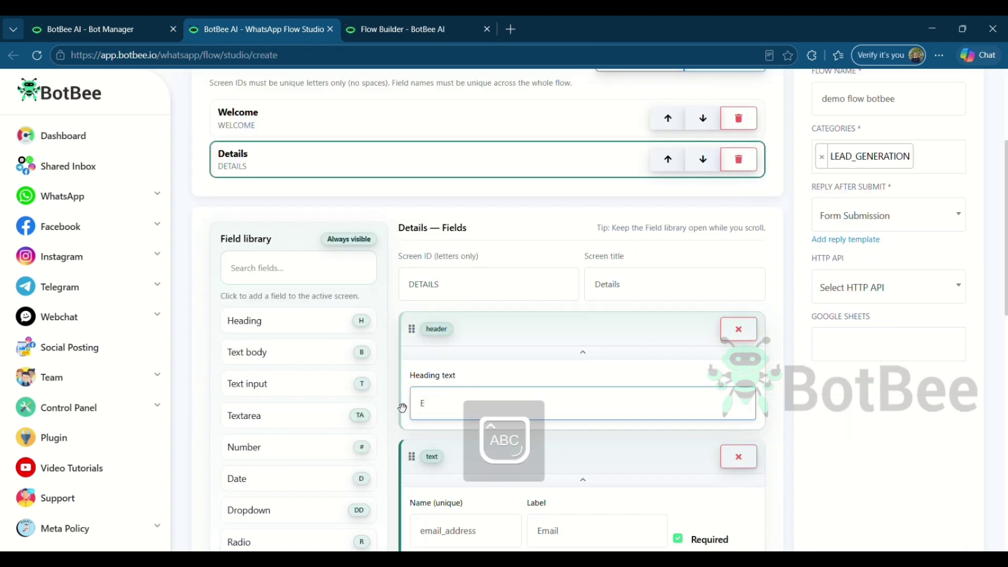
type("ducationss")
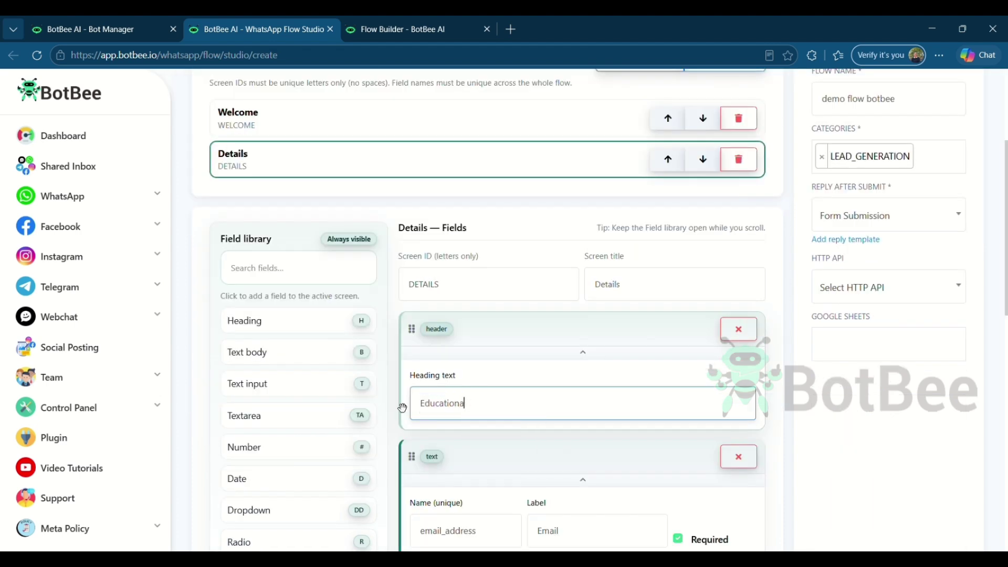
type(" Details")
Add a required dropdown labelled Degree
left_click(583, 352)
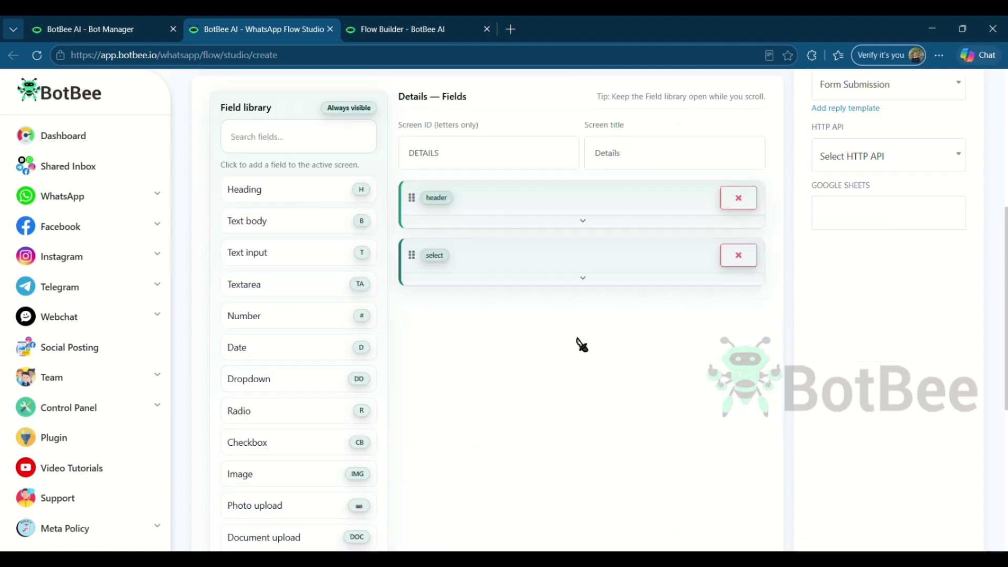
left_click_drag(584, 348, 524, 336)
type("Degree")
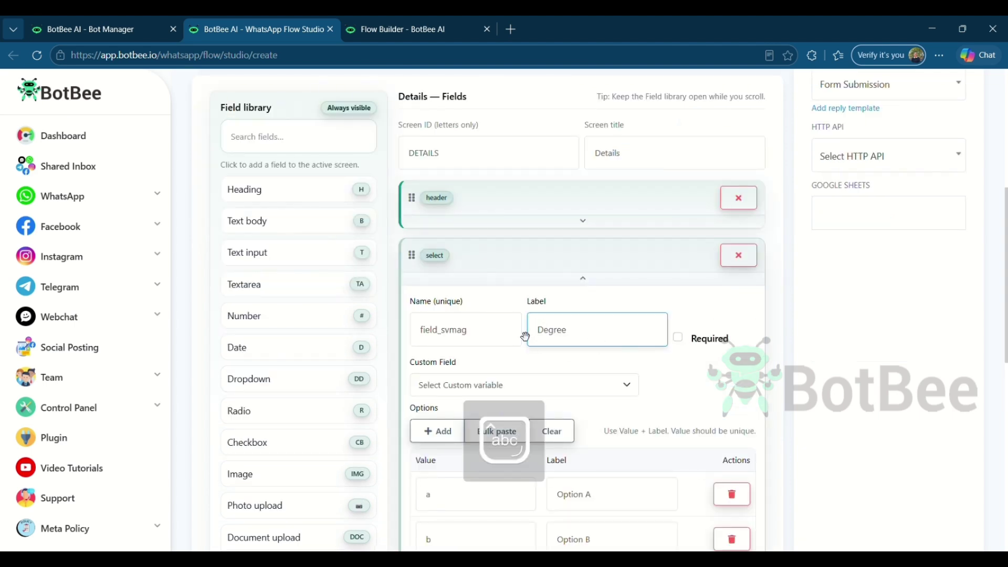
left_click(678, 336)
scroll(577, 325, "down", 3)
Bulk-paste the degree options (B.Tech, B.E., B.Sc, B.Com) into the Degree dropdown
left_click(510, 307)
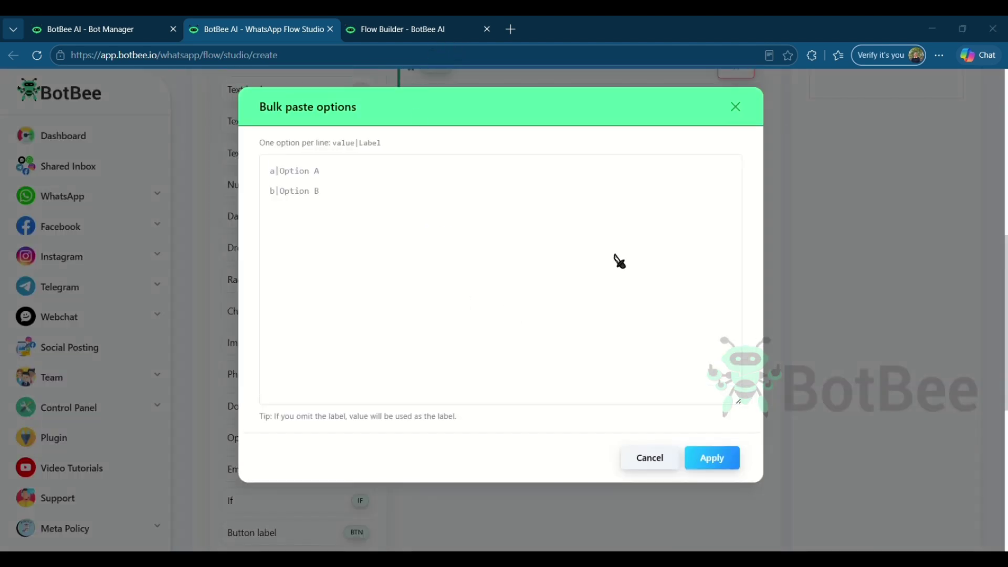
left_click(317, 175)
key("ctrl+v")
scroll(317, 175, "down", 2)
left_click(710, 458)
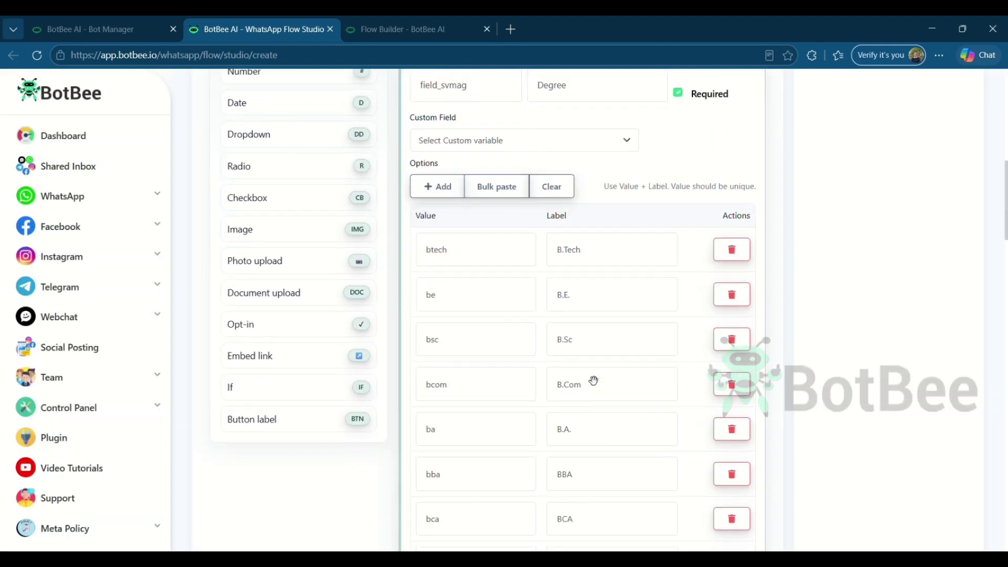
scroll(593, 380, "down", 1)
left_click(239, 345)
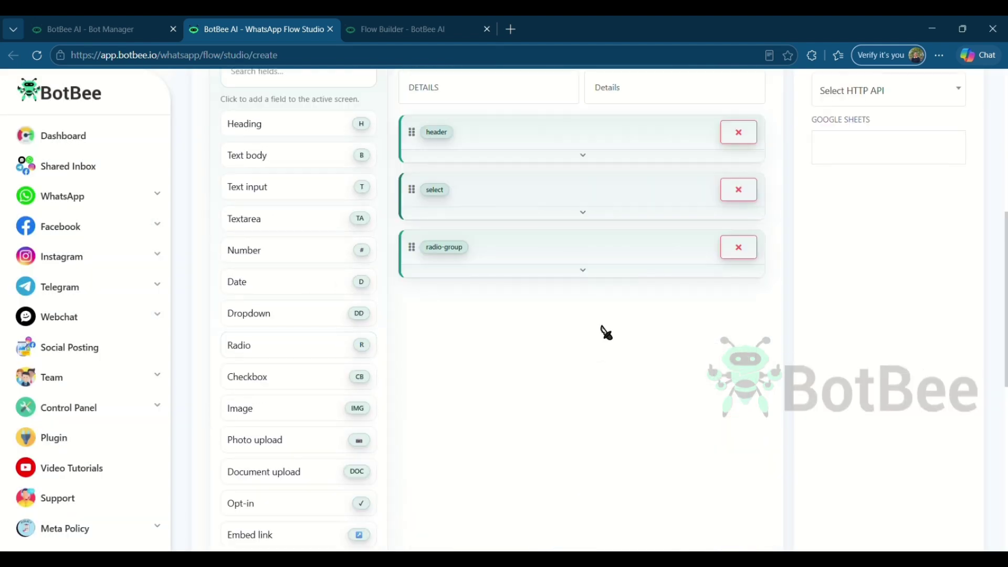
Add a required radio group labelled Status
left_click(599, 272)
left_click(594, 333)
left_click_drag(594, 333, 519, 327)
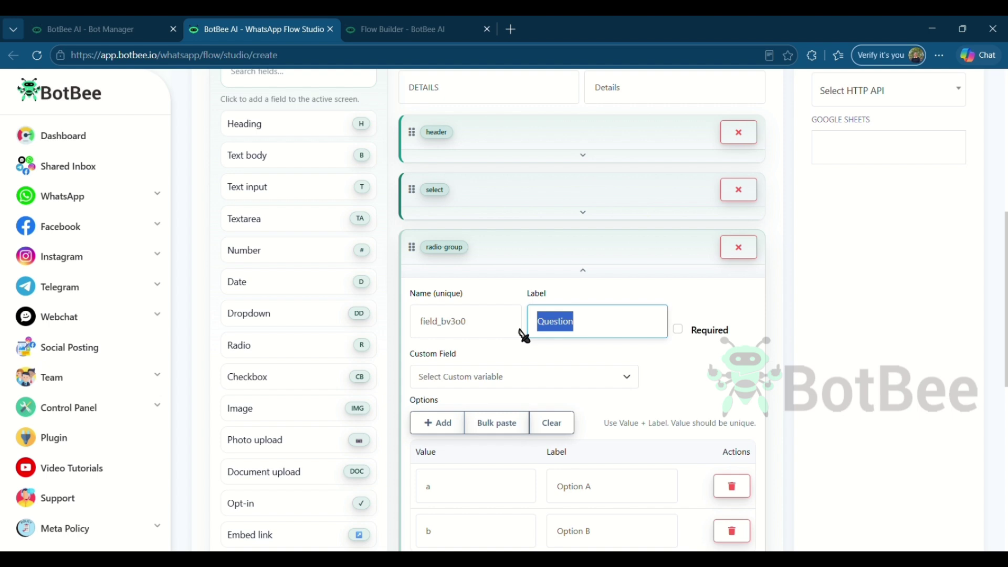
type("Status")
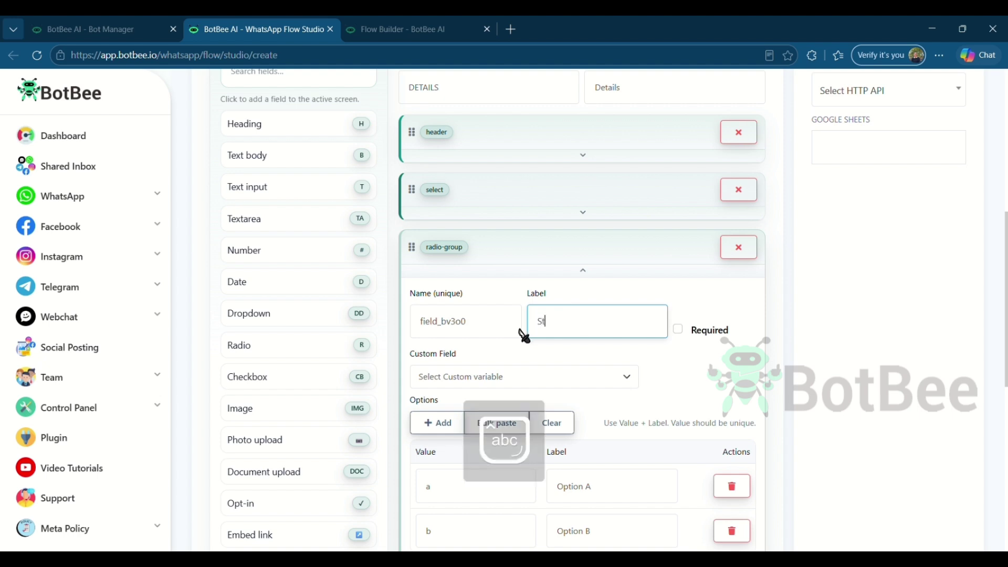
left_click(678, 329)
scroll(671, 353, "down", 2)
Name the Status options Graduated and Still Appering, then add an If block below
left_click_drag(625, 362, 549, 355)
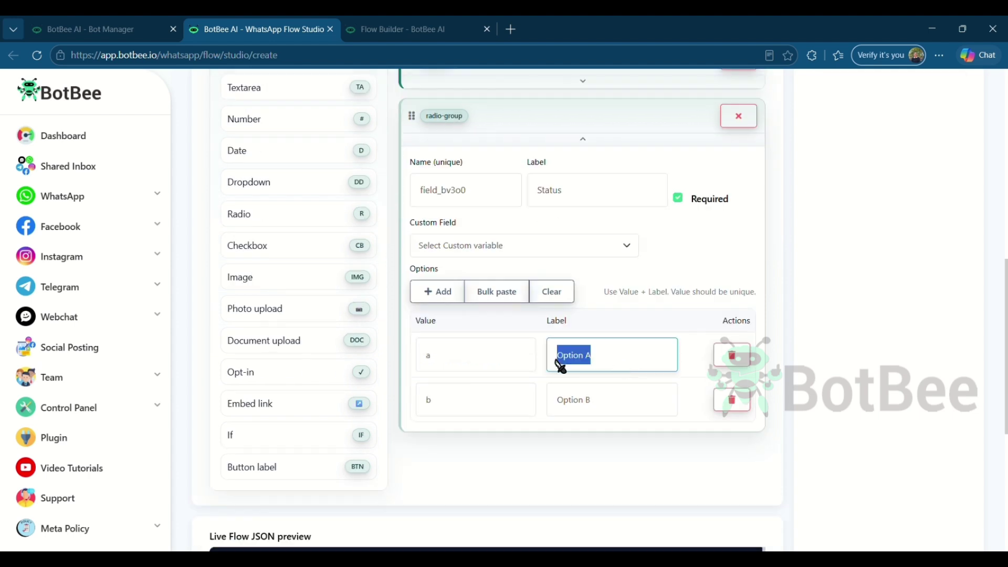
type("Graduati")
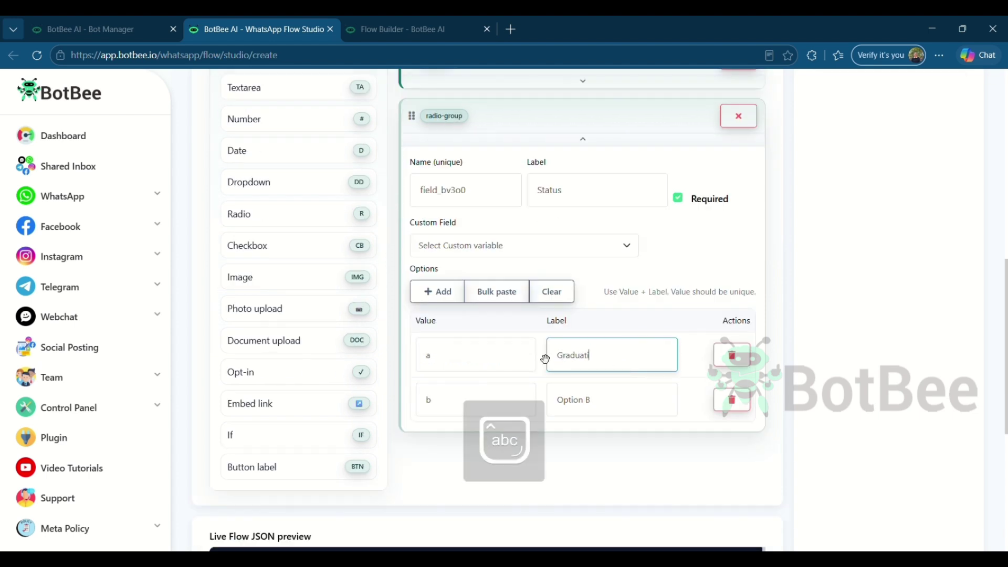
type("on")
key("BackSpace")
key("BackSpace")
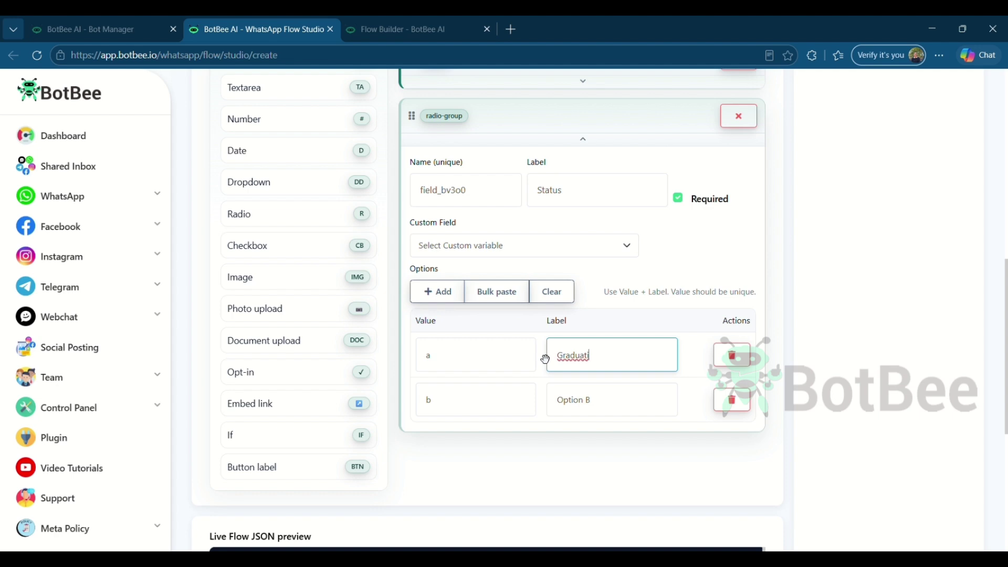
left_click_drag(650, 407, 534, 400)
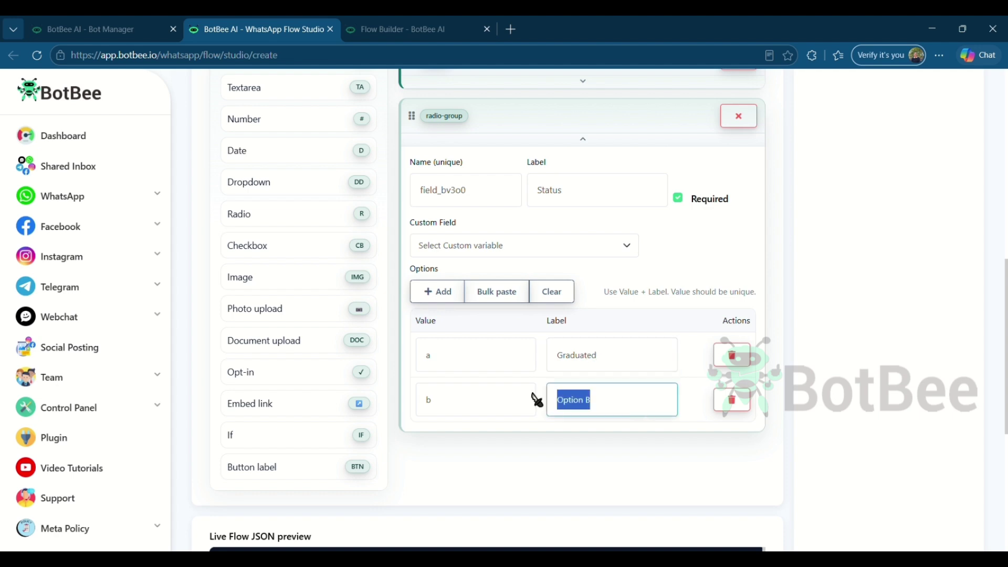
type("Still")
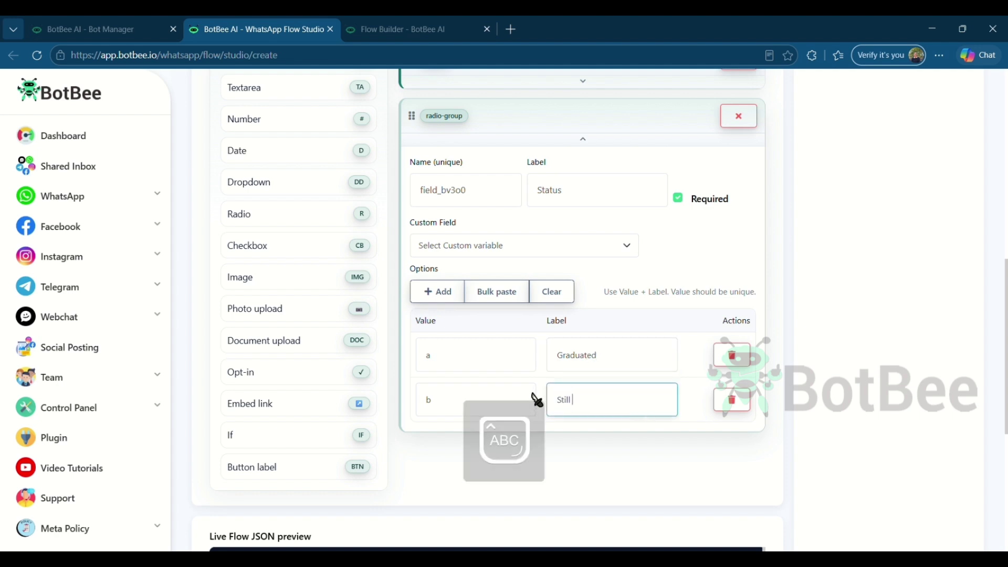
type(" Appering")
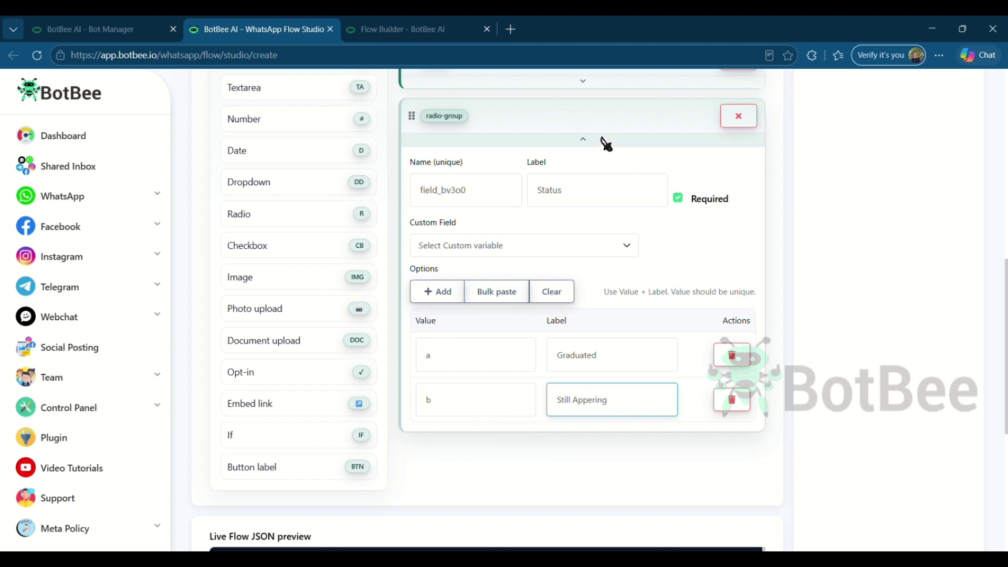
left_click(606, 143)
left_click(359, 374)
Set the If condition to Status equals Graduated
scroll(681, 324, "up", 1)
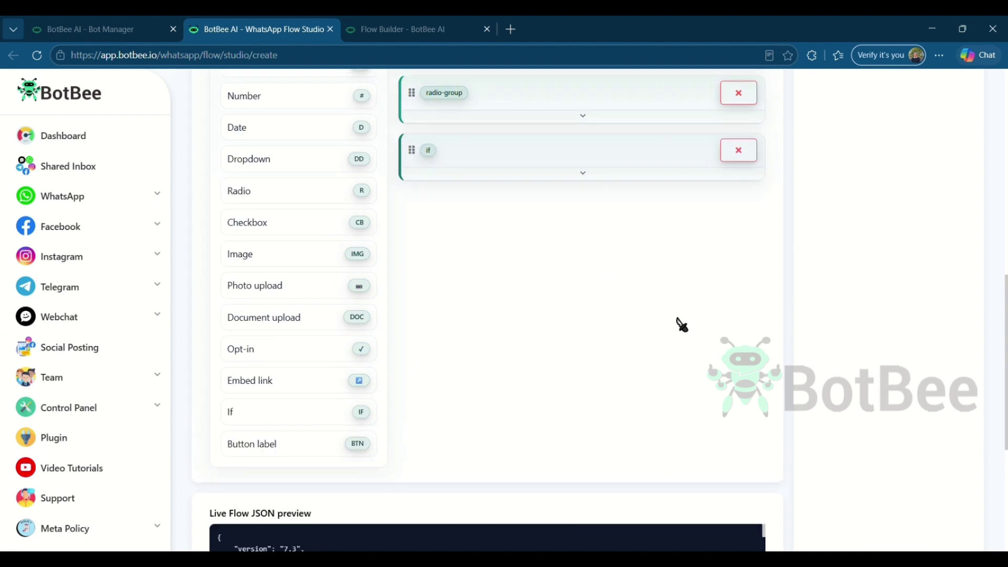
scroll(681, 325, "up", 3)
left_click(592, 330)
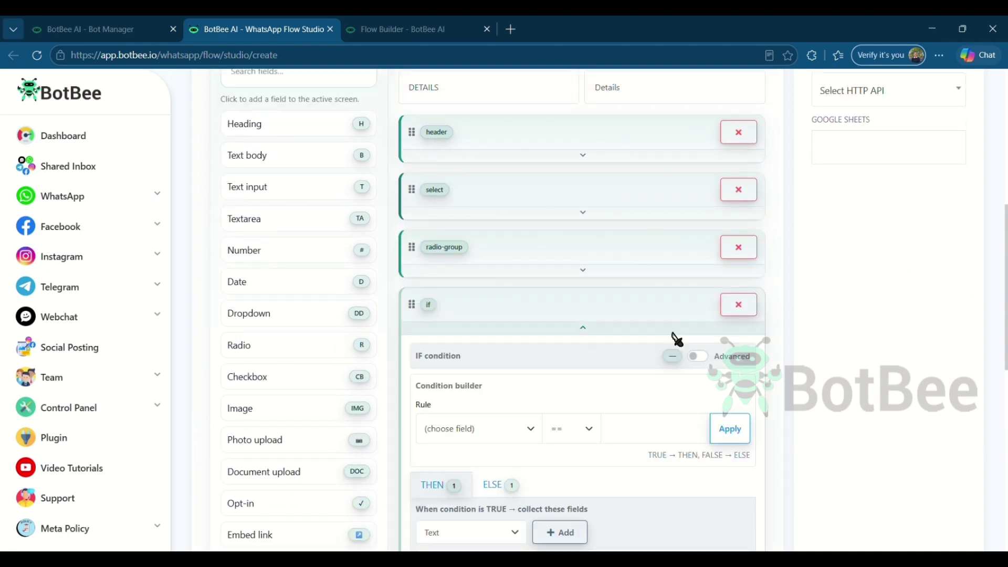
scroll(676, 338, "down", 2)
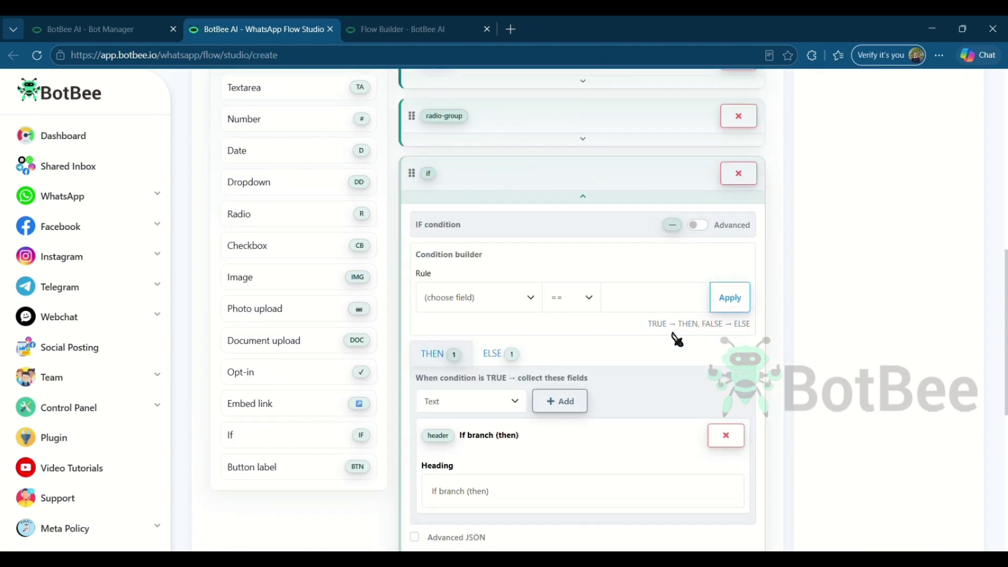
left_click(518, 312)
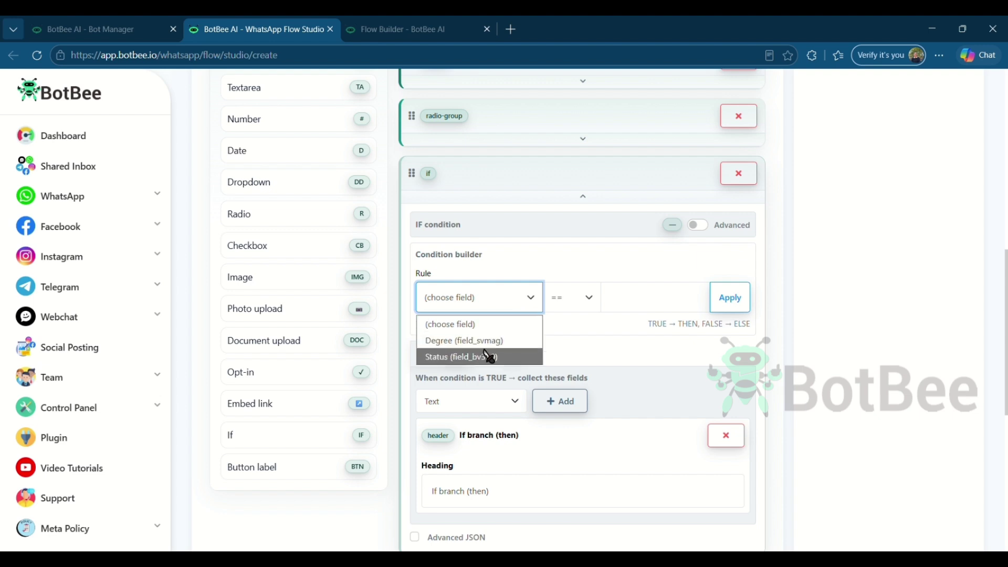
left_click(504, 357)
left_click(652, 307)
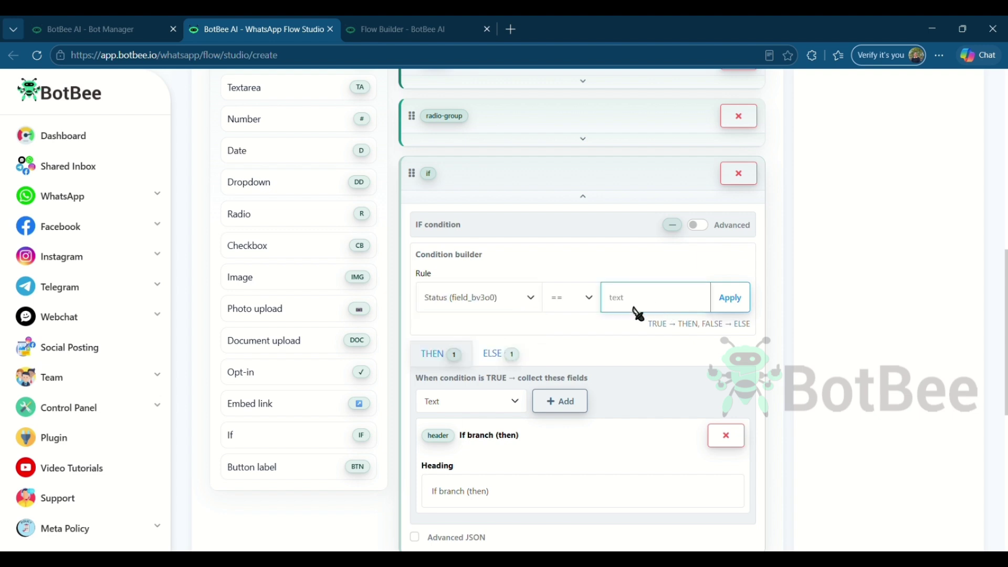
type("Graduated")
Head the THEN branch 'Year of completion' and ELSE 'Current Semester', then apply
scroll(682, 351, "down", 3)
left_click(465, 270)
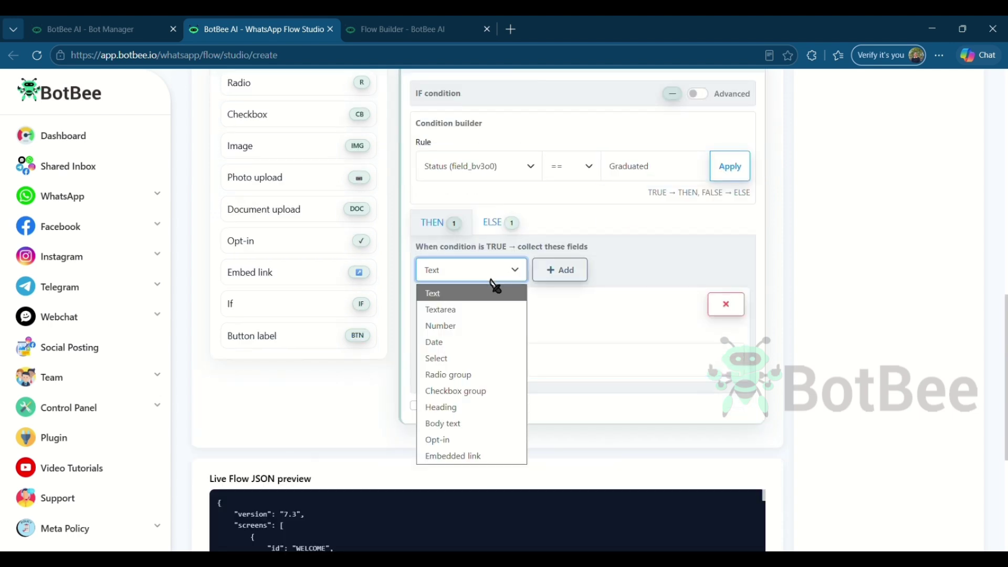
left_click(470, 294)
left_click_drag(510, 367, 432, 371)
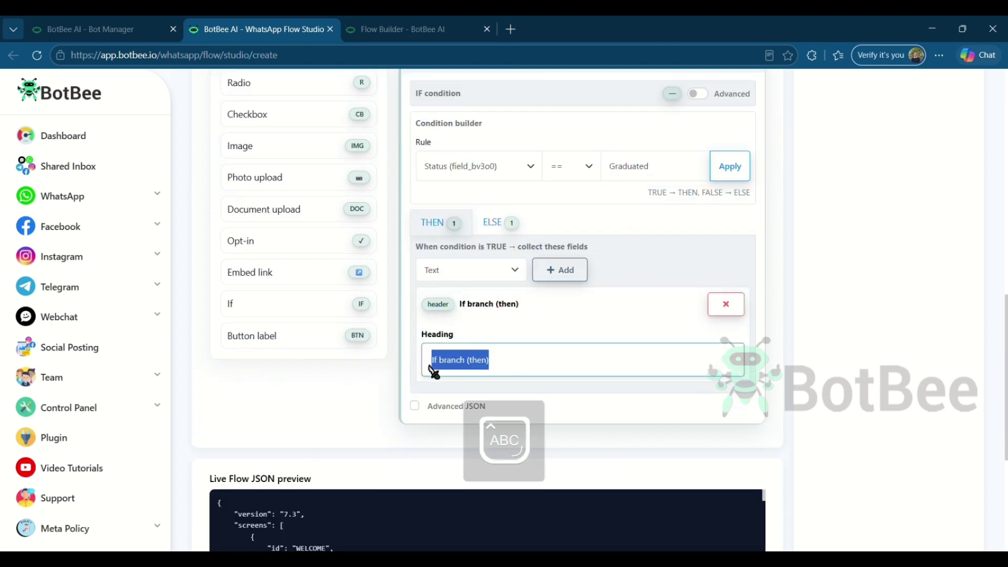
type("Year of completion")
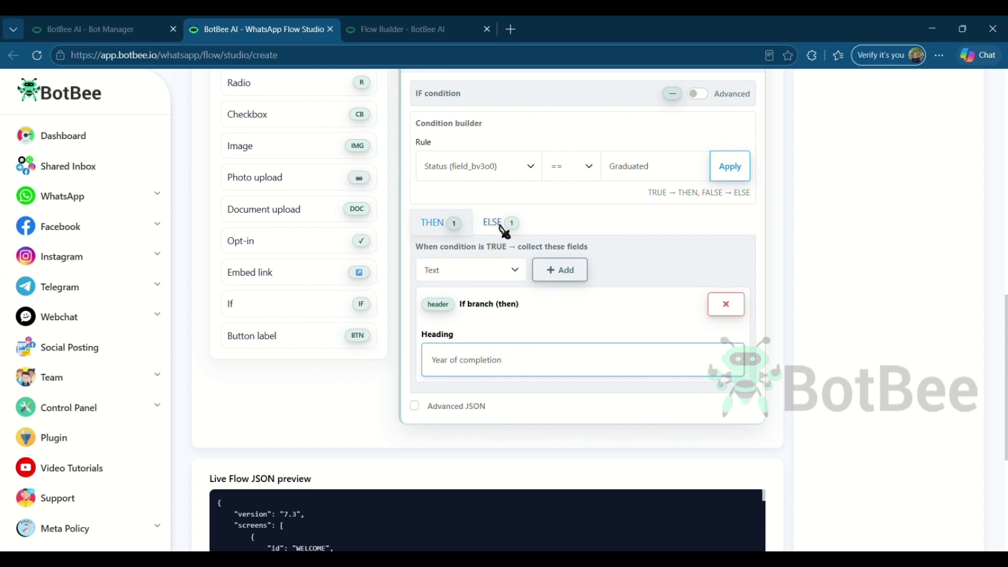
left_click(496, 226)
left_click_drag(487, 366, 426, 362)
key("Caps_Lock")
type("C")
key("Caps_Lock")
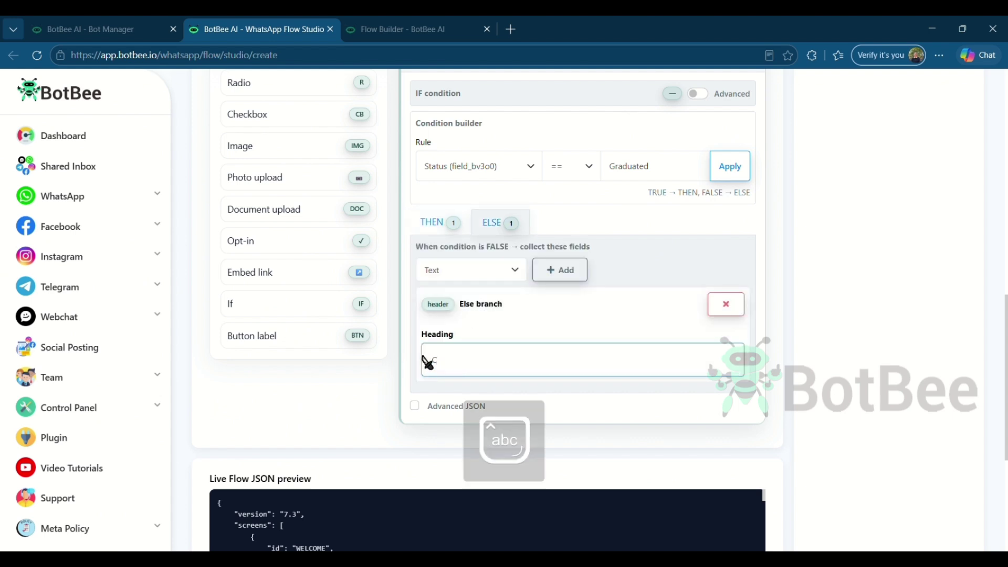
type("urrent Semester")
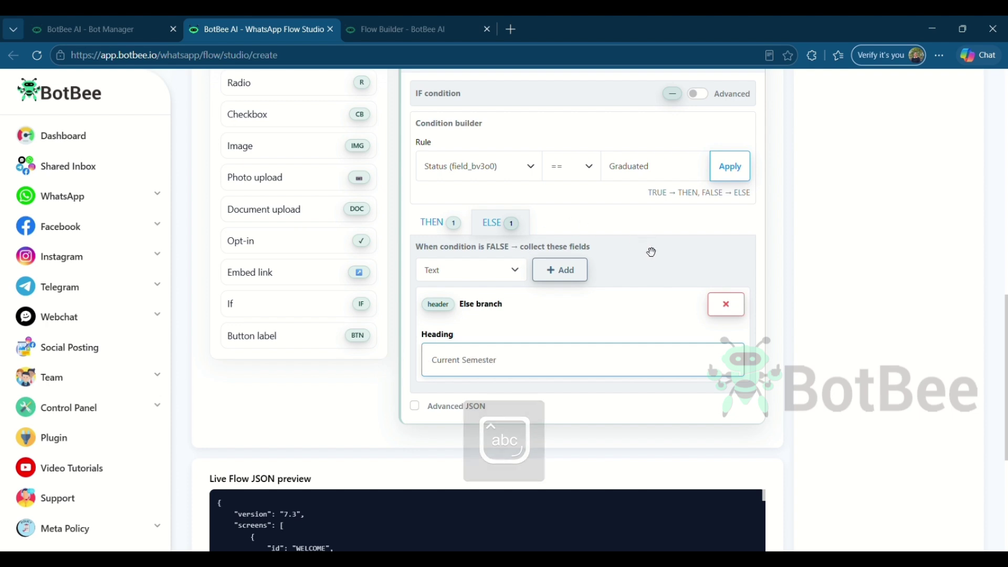
scroll(616, 187, "up", 3)
left_click(731, 309)
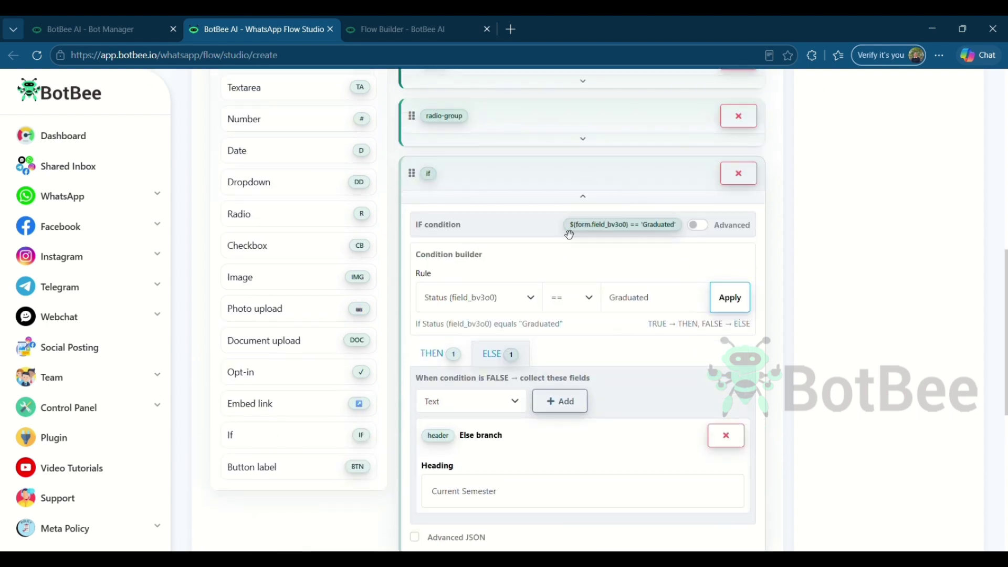
Add an Upload Resume document field described 'Upload your latest resume/CV in pdf/jpeg/png format'
left_click(588, 197)
left_click(332, 344)
left_click(583, 255)
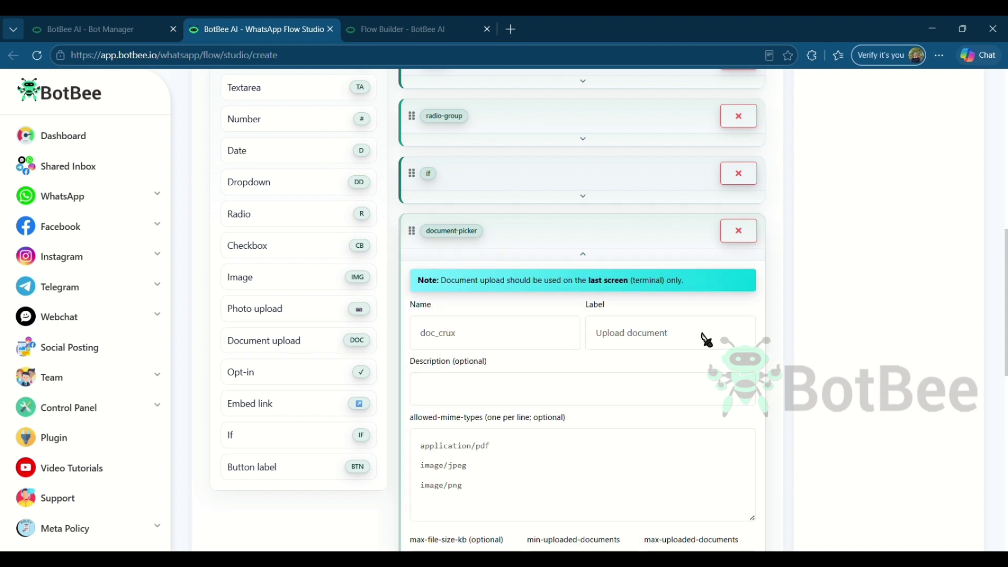
double_click(646, 332)
key("BackSpace")
left_click(551, 399)
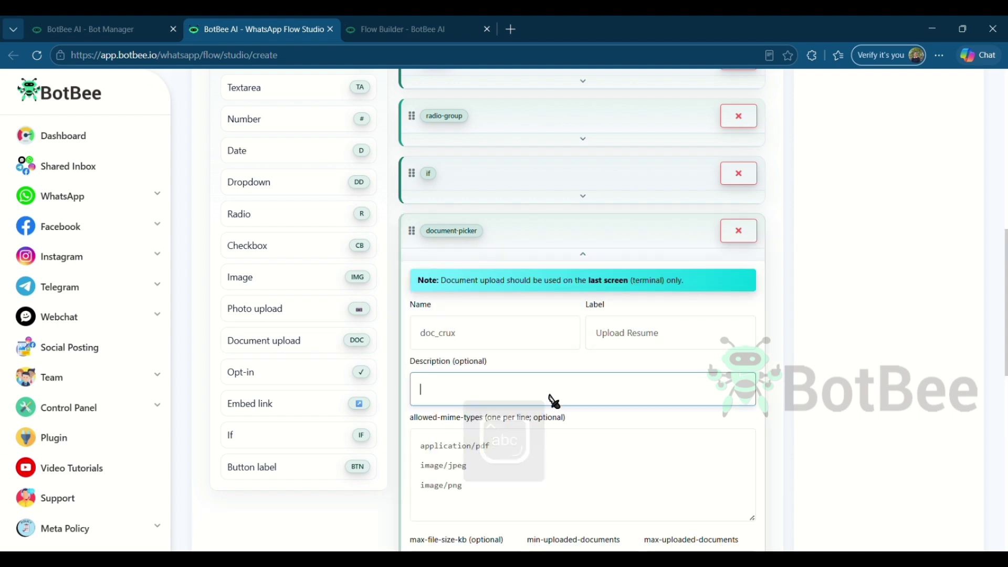
type("Upload your latest resume")
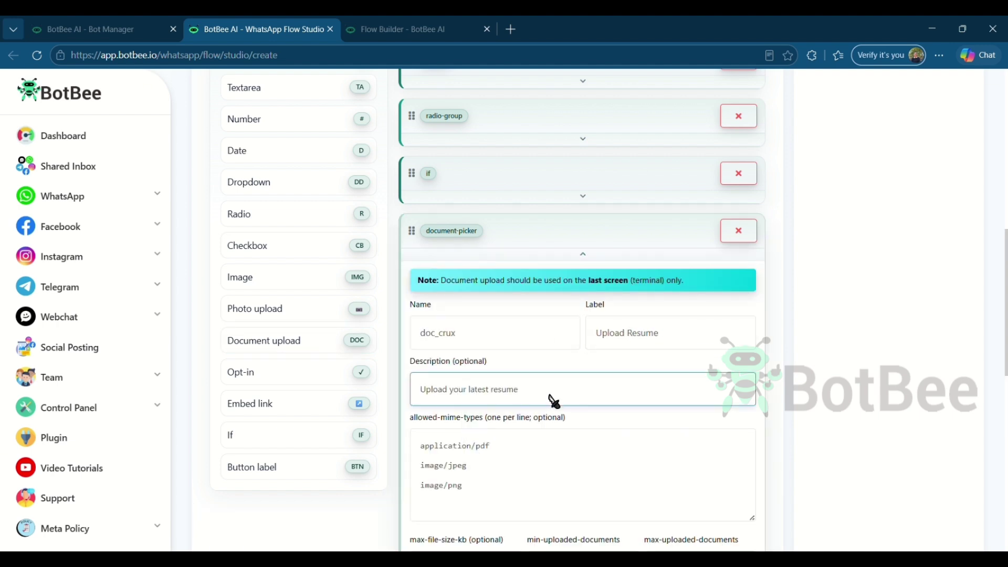
type("/CV in pdf/jpeg/png format")
Switch the resume upload field to enabled and visible
scroll(627, 389, "down", 5)
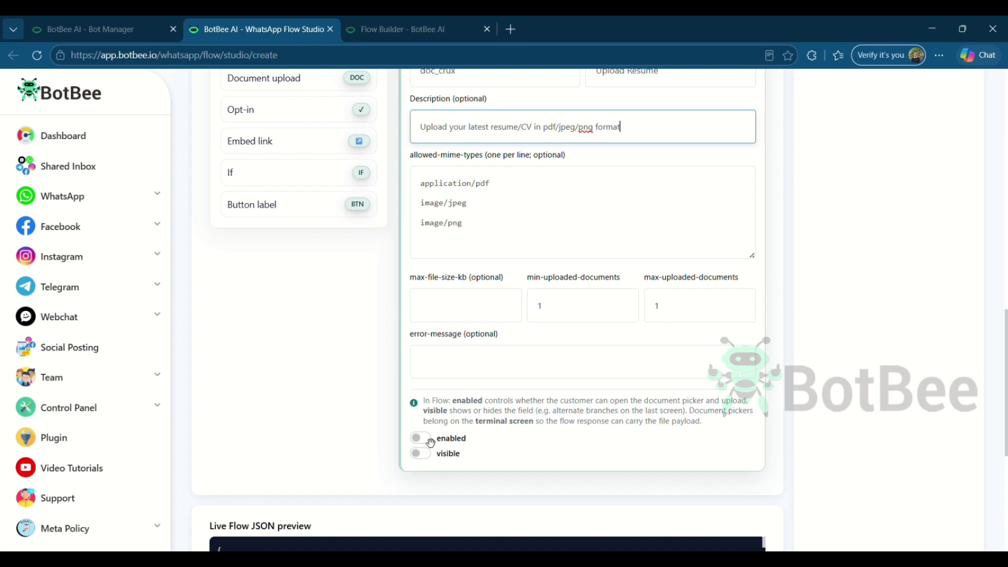
left_click(426, 439)
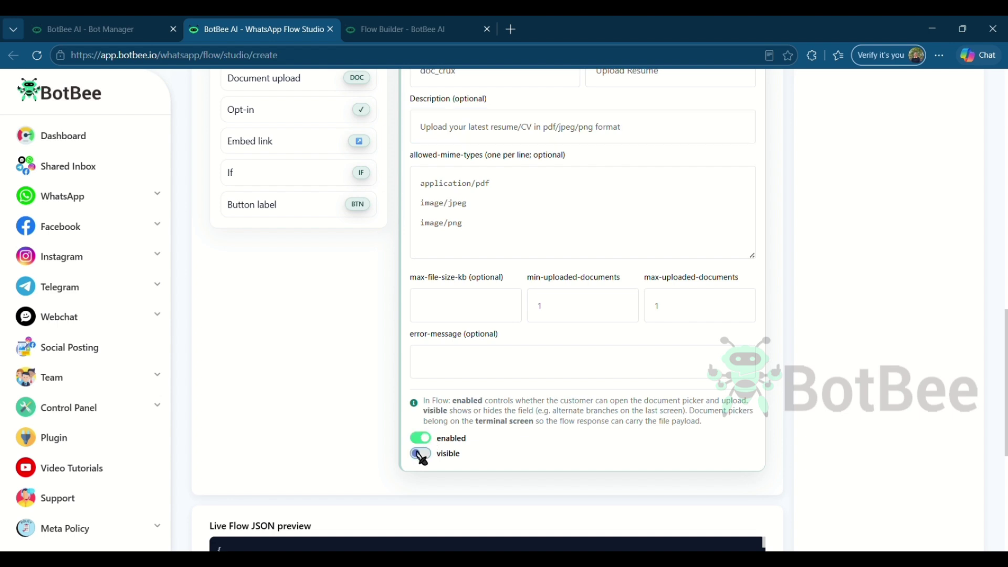
left_click(420, 454)
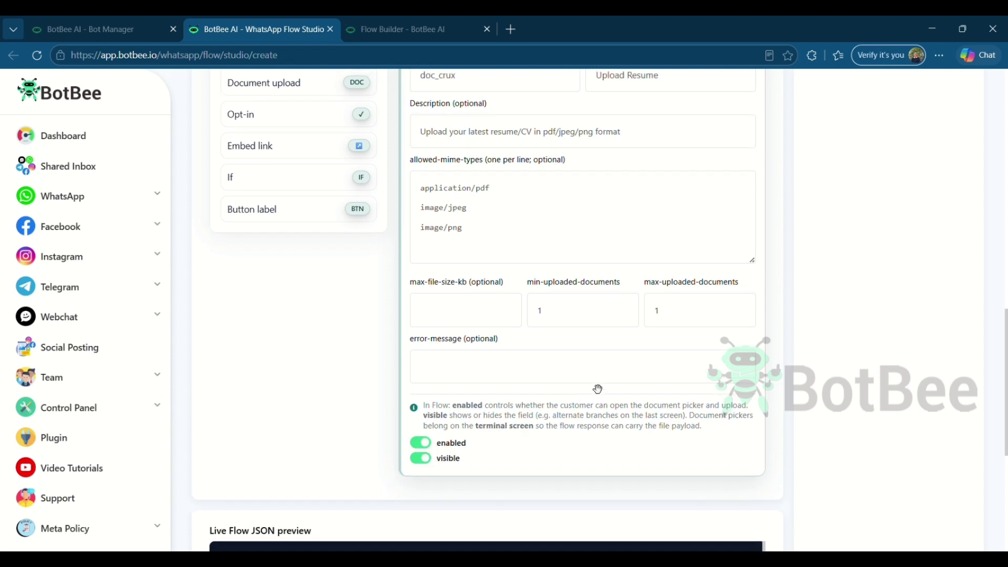
scroll(597, 388, "up", 5)
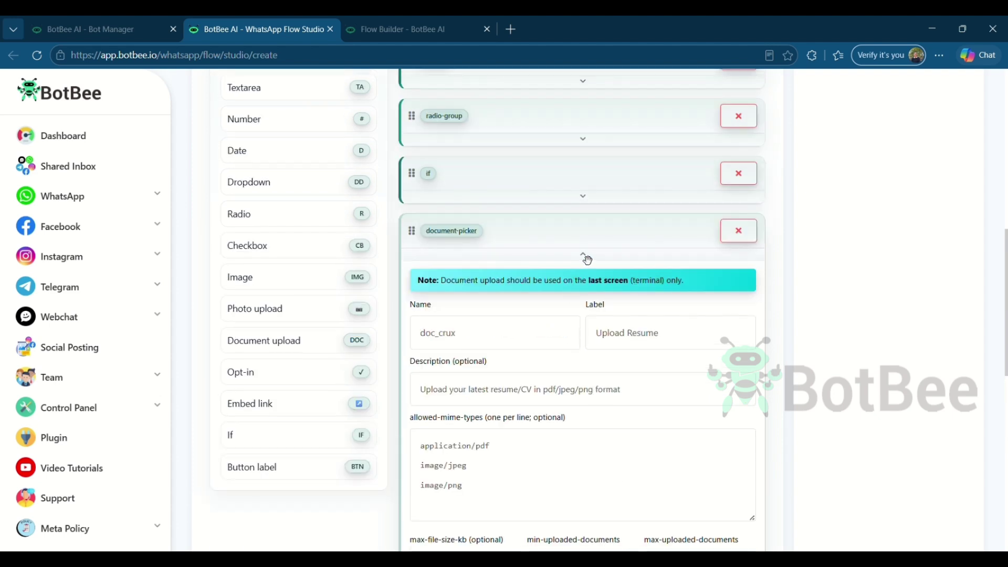
left_click(583, 254)
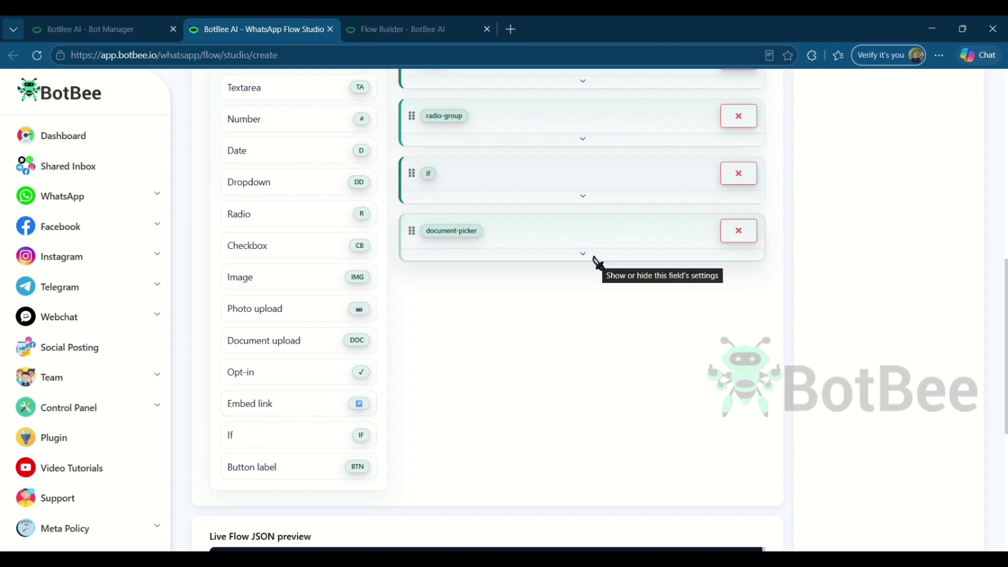
left_click(313, 372)
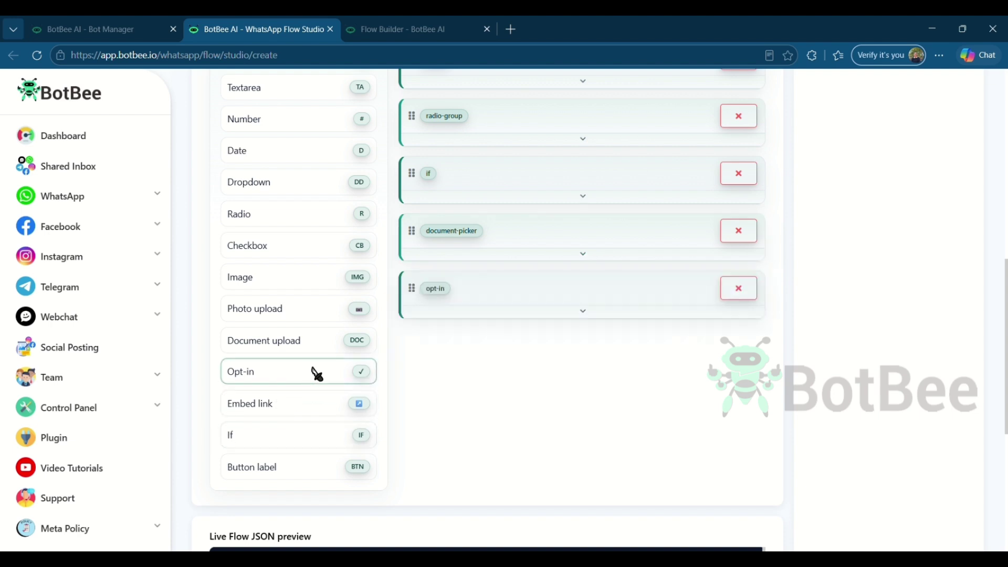
left_click(585, 313)
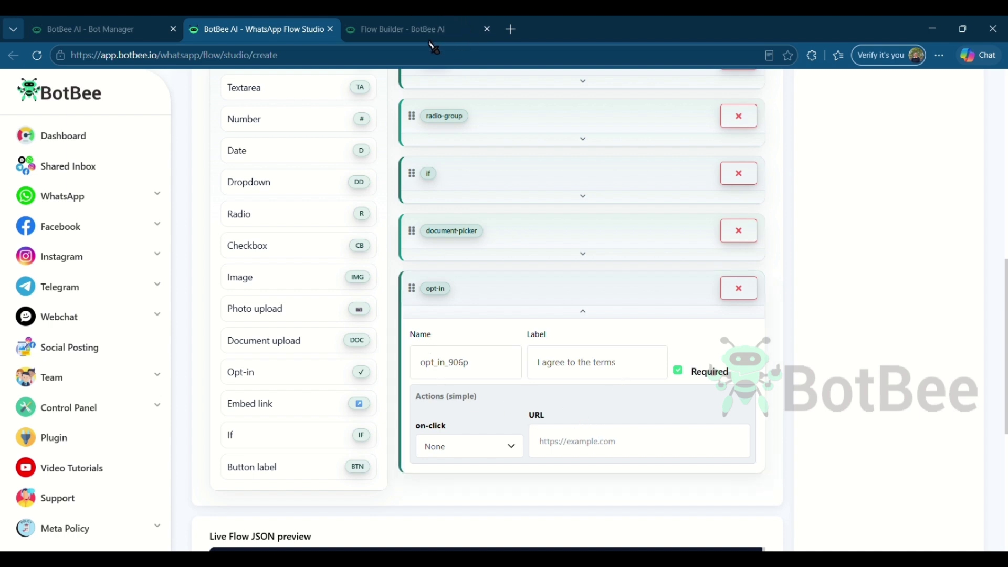
left_click(618, 449)
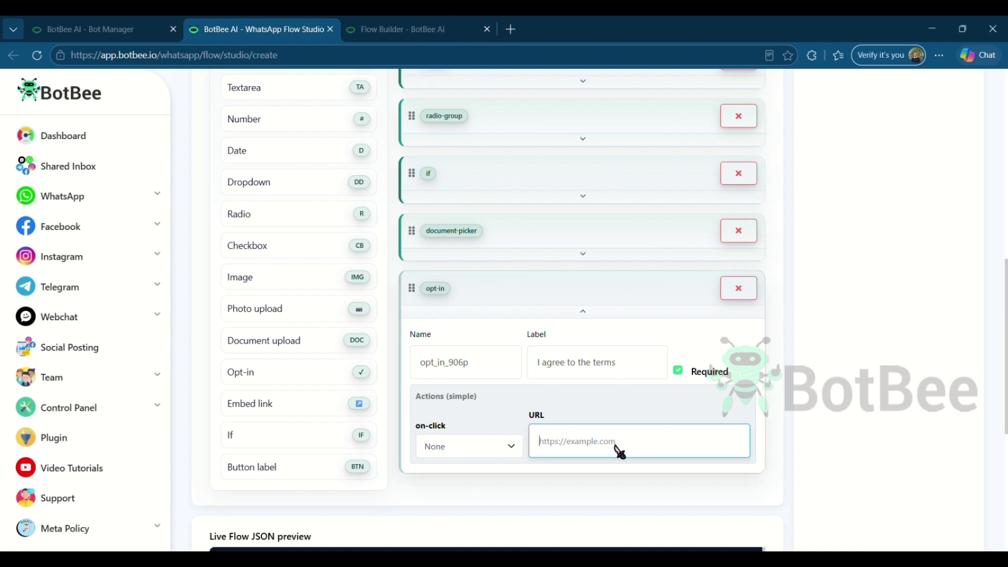
type("https://botbee.io/")
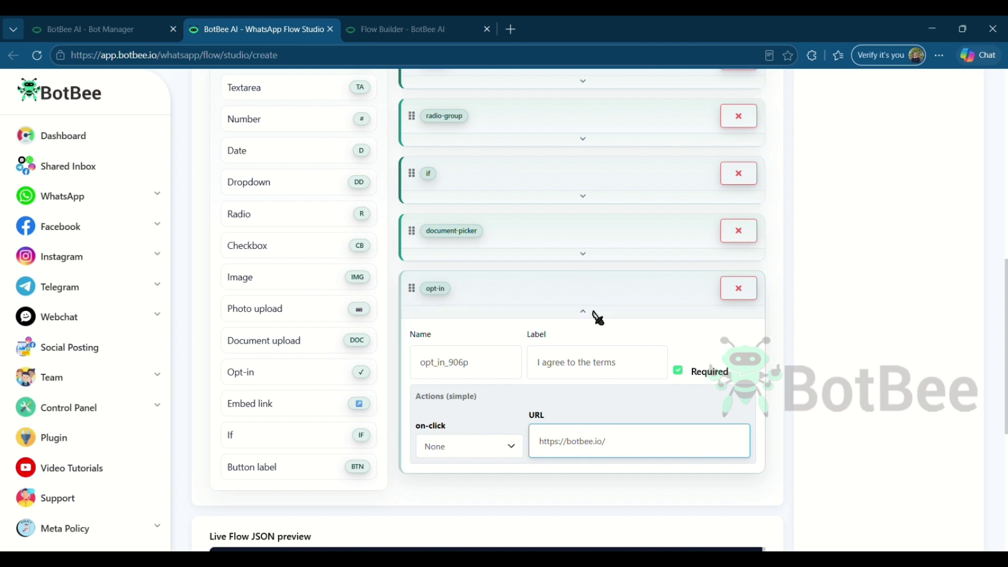
left_click(586, 313)
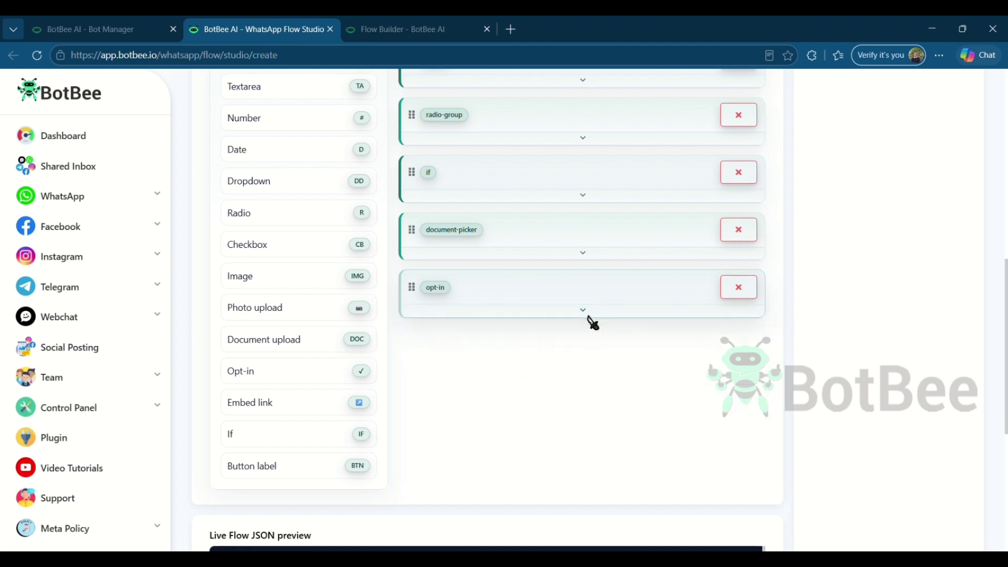
scroll(592, 321, "down", 1)
left_click(319, 405)
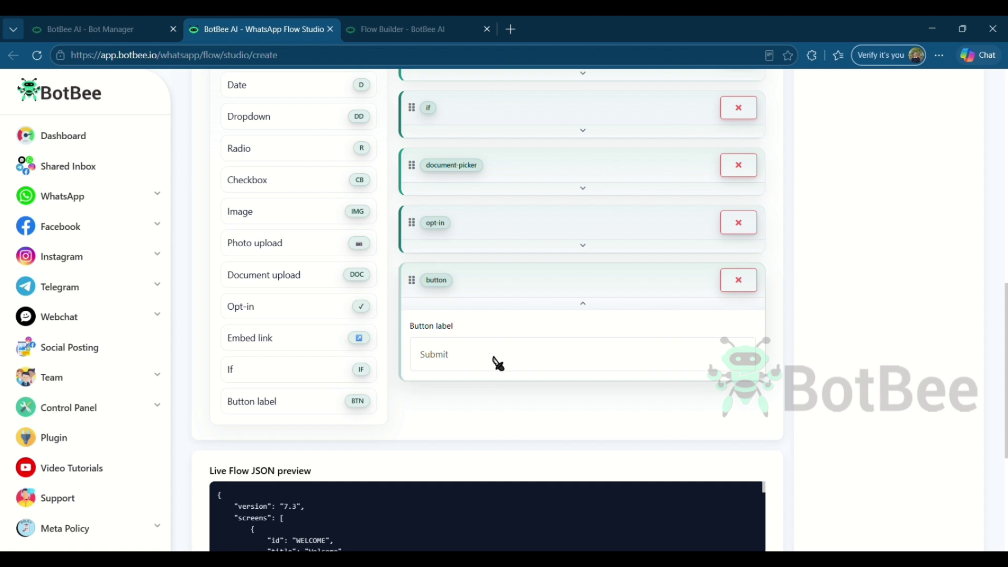
Collapse the button settings and save the demo flow_botbee flow as a draft
left_click(581, 313)
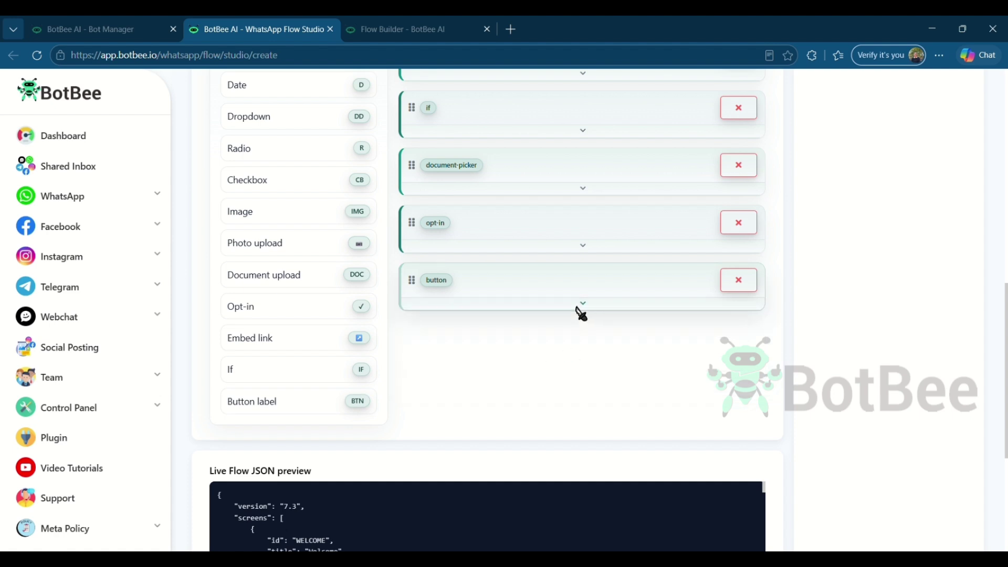
scroll(809, 328, "up", 7)
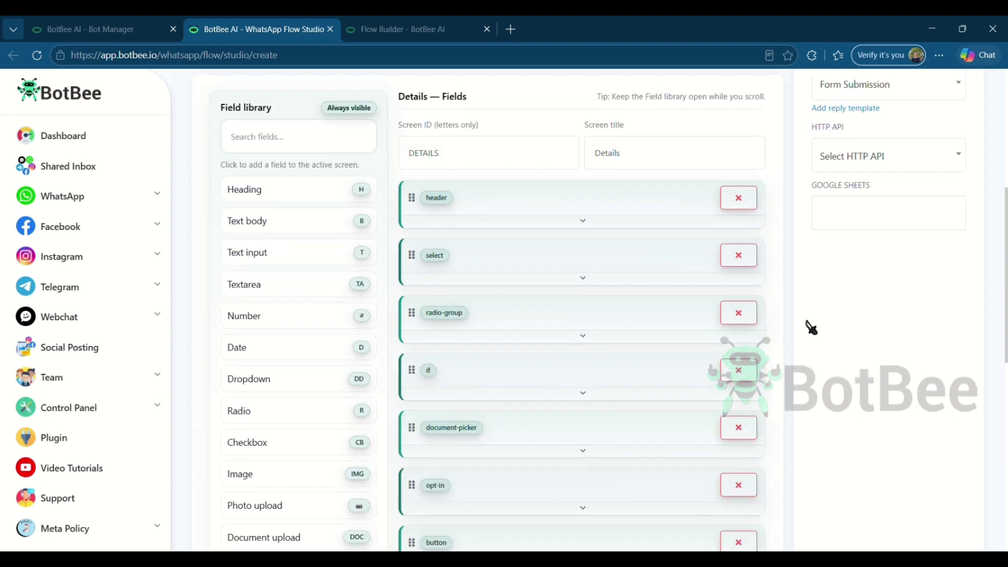
scroll(811, 327, "down", 7)
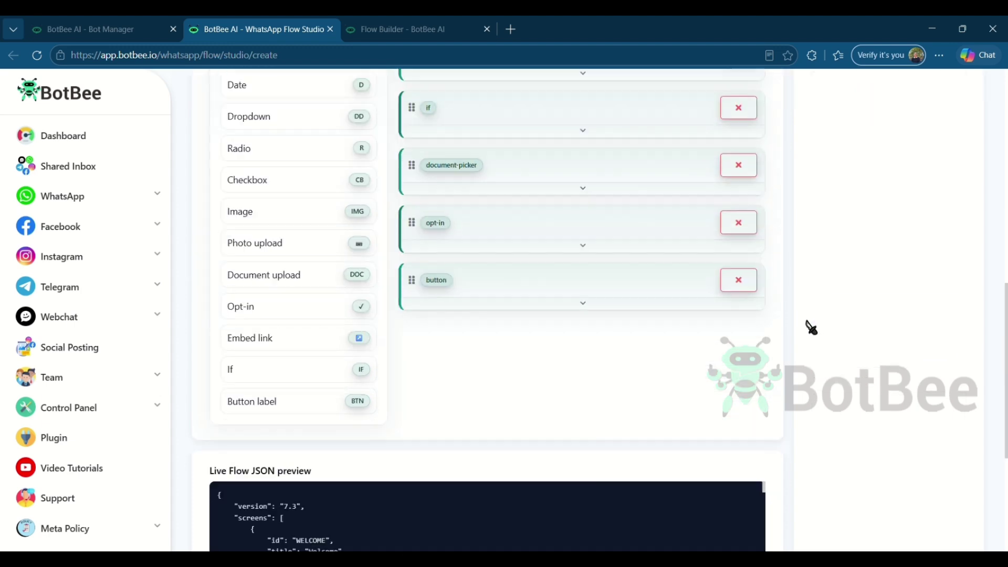
scroll(810, 328, "up", 7)
scroll(811, 328, "down", 7)
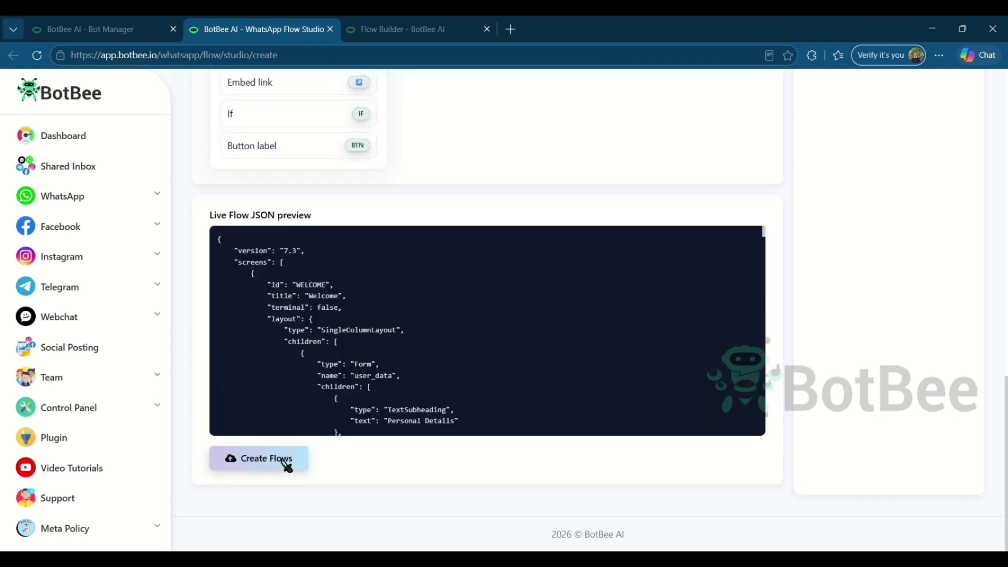
left_click(298, 464)
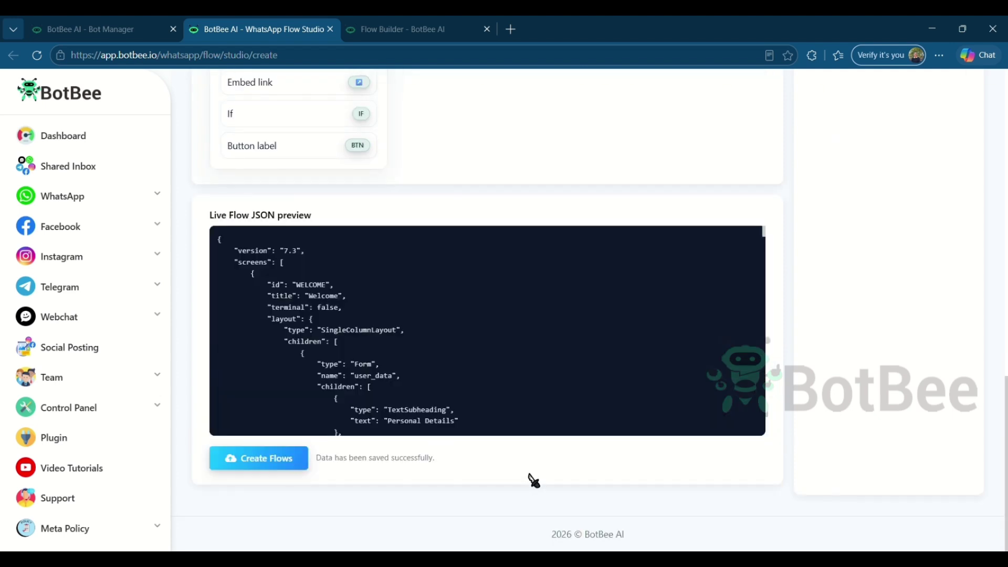
Open the WhatsApp preview of demo flow_botbee from the BotBee flow list
key("ctrl+shift+Tab")
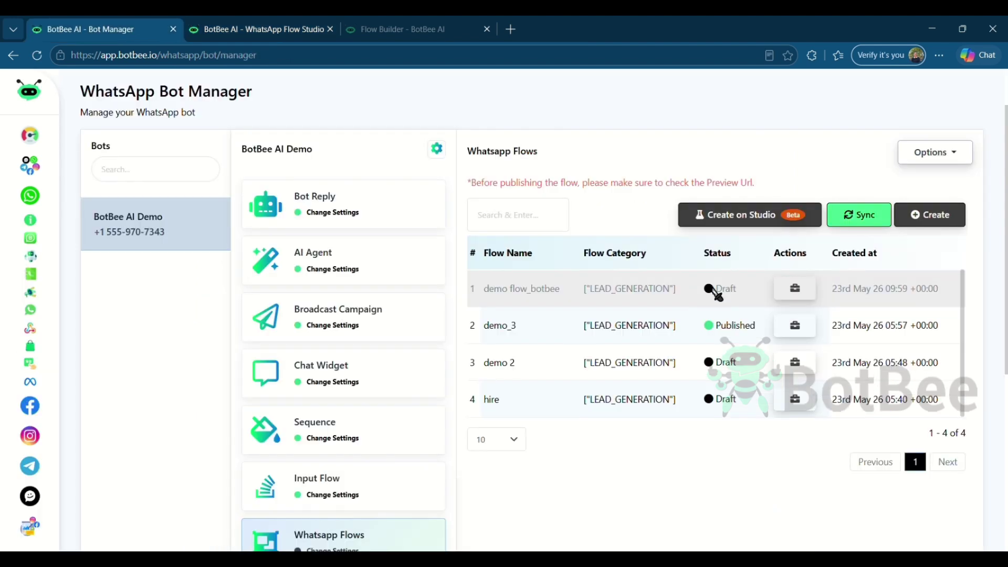
left_click(795, 288)
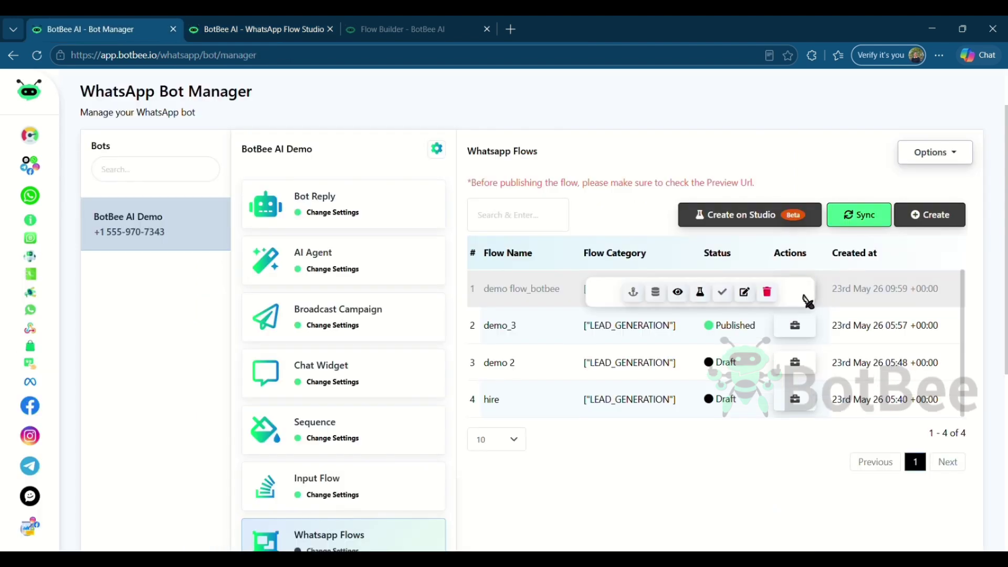
left_click(677, 294)
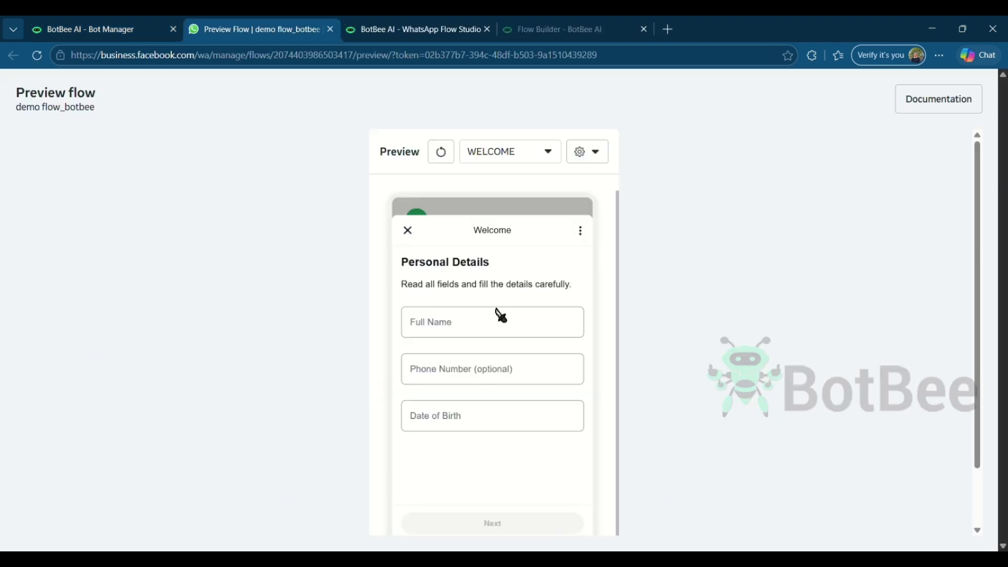
Review the Welcome and DETAILS screens in the flow preview, then return to BotBee Bot Manager
scroll(814, 403, "down", 1)
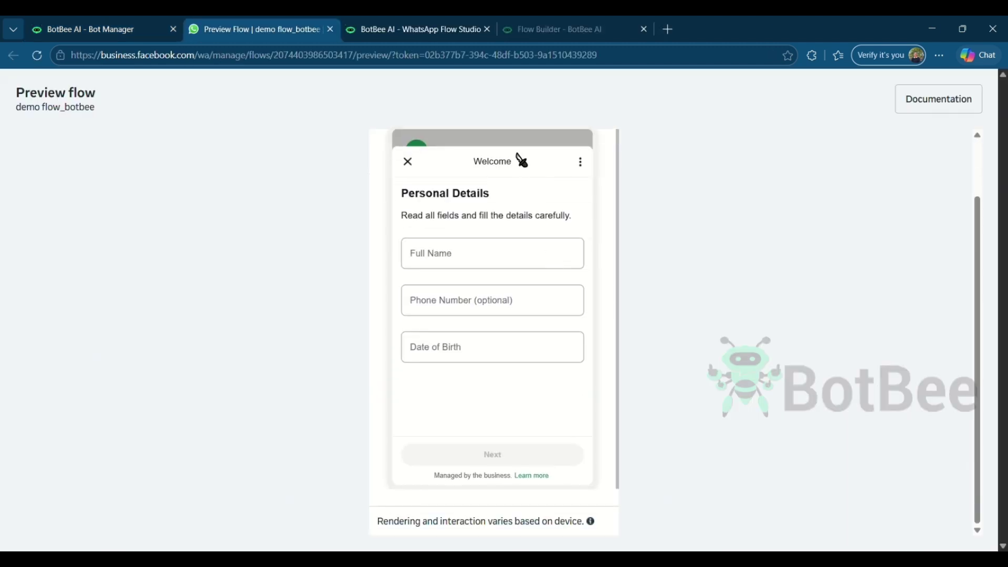
scroll(733, 178, "up", 1)
left_click(535, 150)
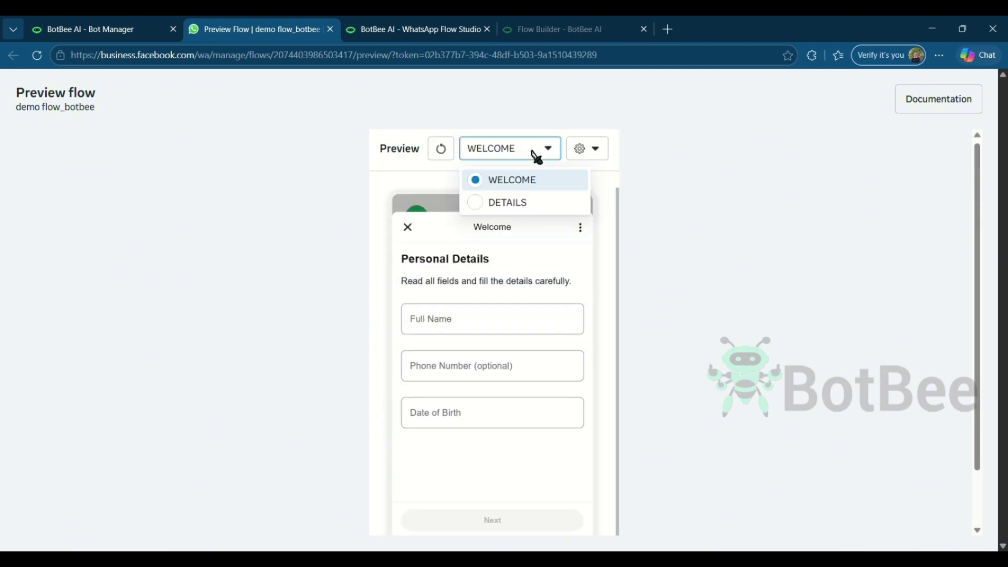
left_click(518, 204)
scroll(798, 224, "down", 1)
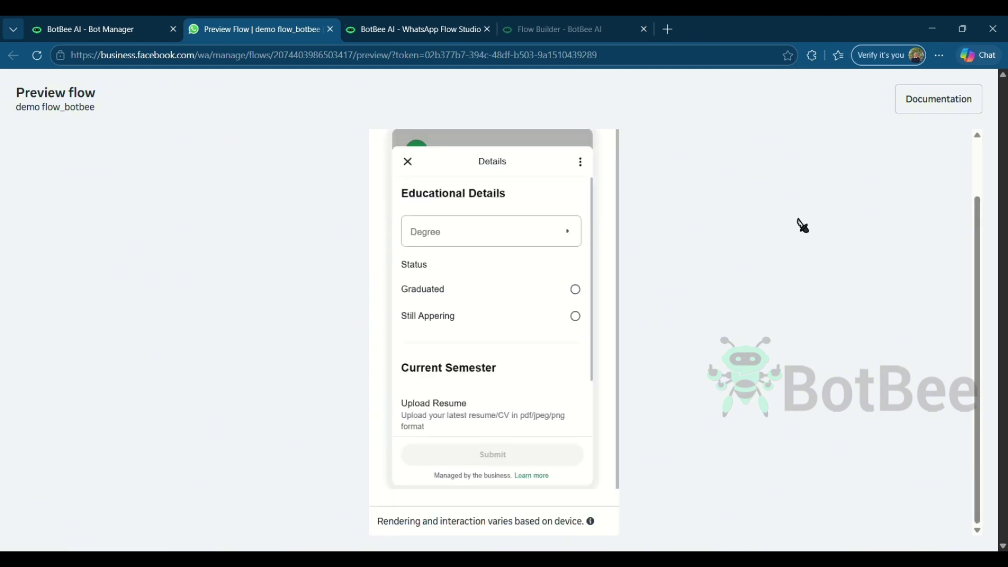
scroll(508, 338, "down", 1)
scroll(507, 337, "up", 1)
scroll(507, 338, "down", 1)
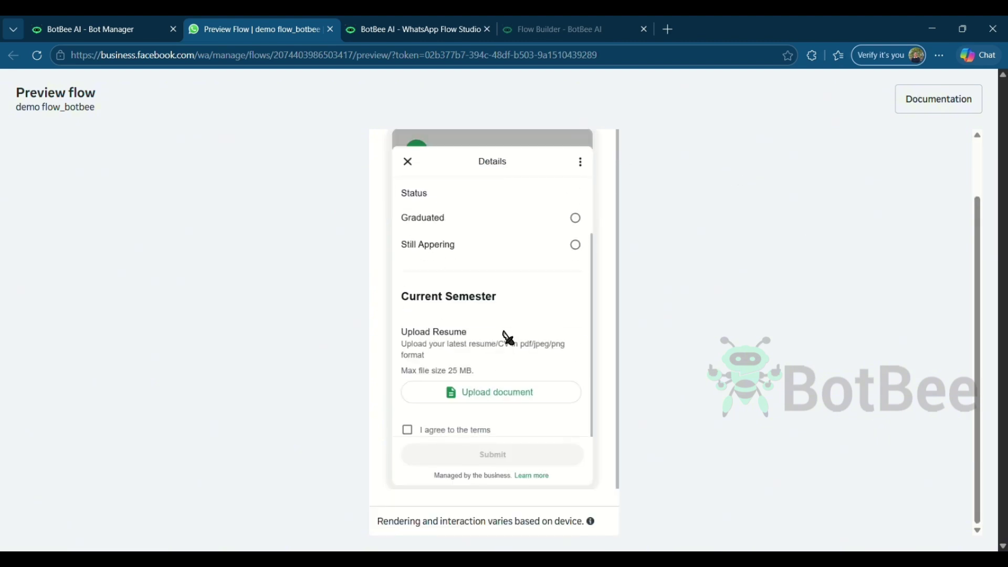
scroll(798, 317, "up", 1)
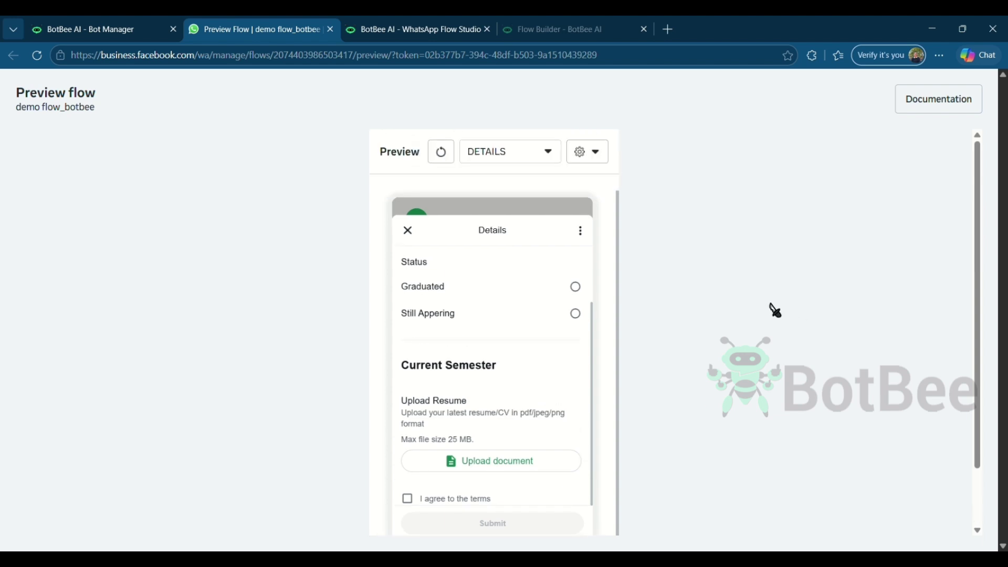
left_click(102, 34)
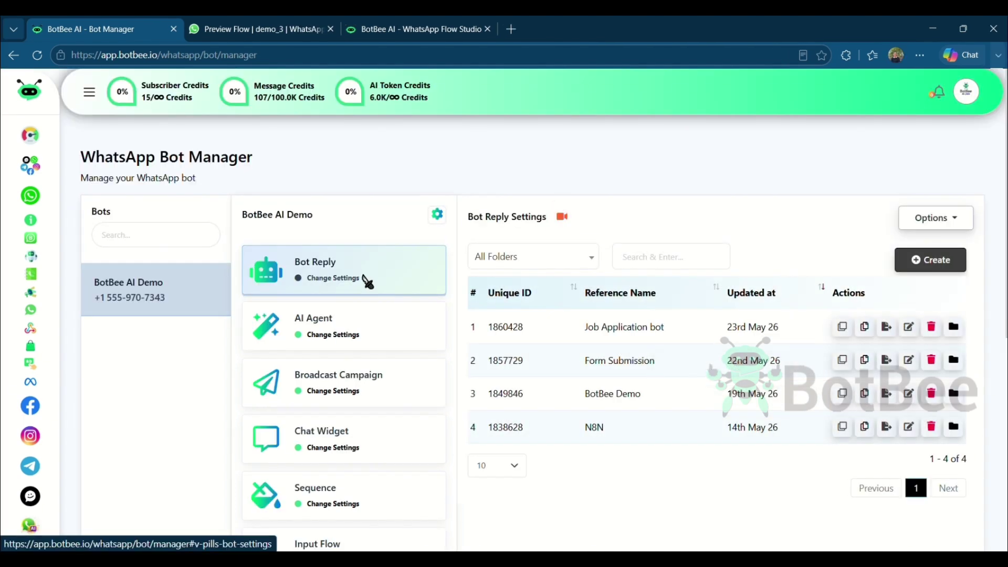
Create a new bot reply triggered by keyword 'Job' with title 'Job'
left_click(932, 270)
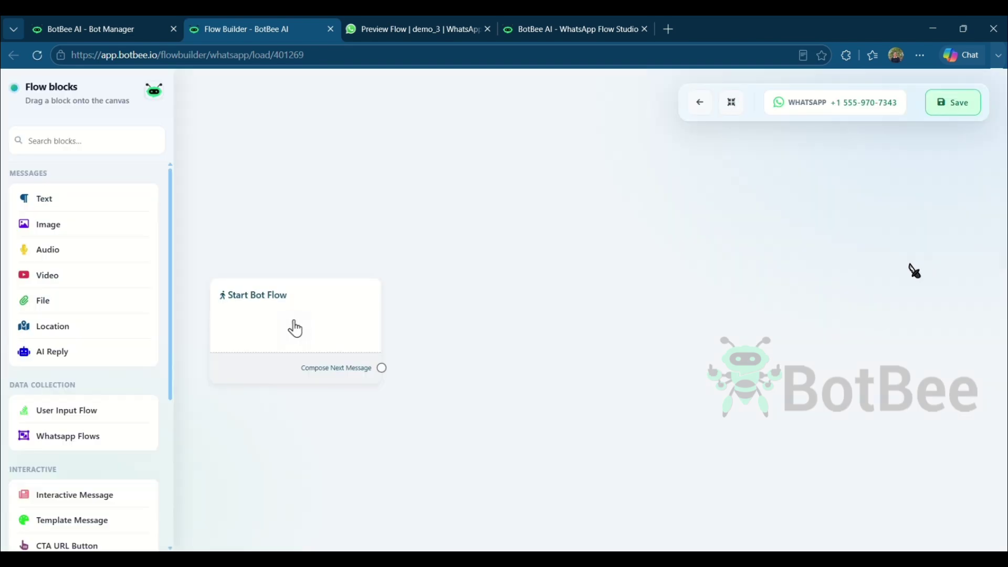
left_click(295, 328)
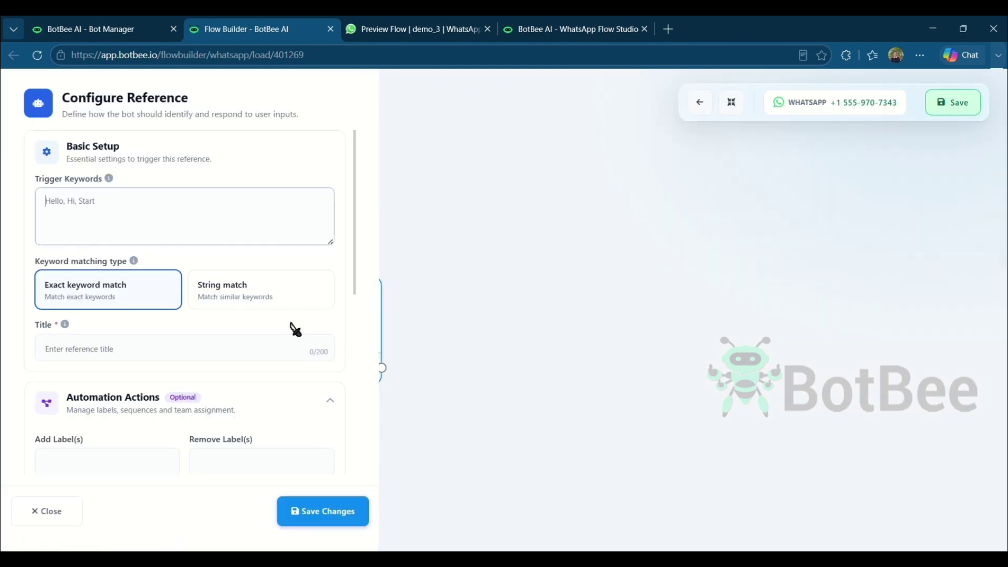
left_click(163, 209)
type("Job")
scroll(152, 231, "down", 1)
left_click(113, 287)
type("Job")
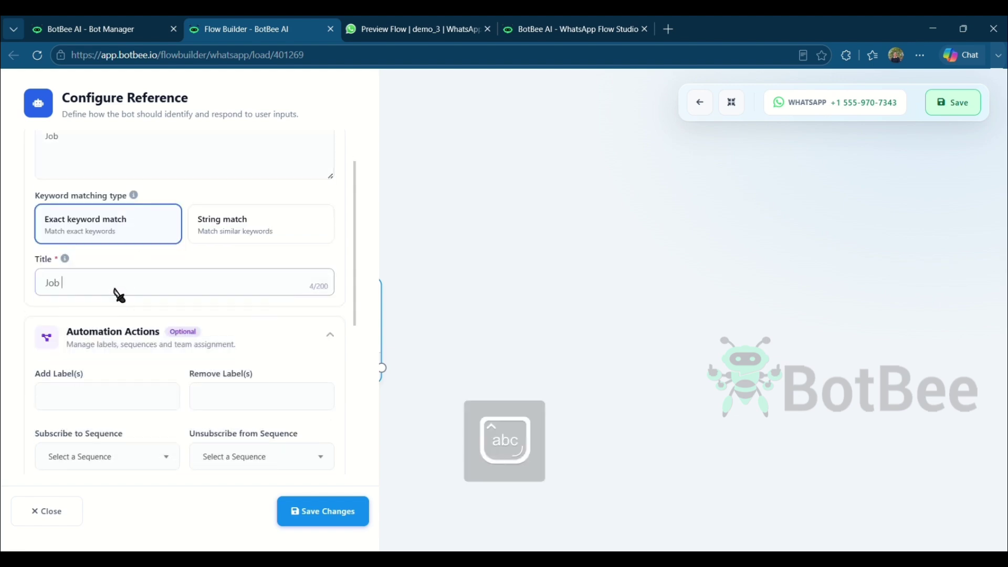
scroll(113, 287, "down", 5)
left_click(303, 525)
Add a Text block after the start step and paste in the welcome message
left_click_drag(382, 410, 420, 285)
left_click(443, 287)
type("👋 Welcome to our Job Application Portal! We're excited that you're interested in joining our team")
Finish and save the welcome message, then connect a new WhatsApp Flows block after it
type(".")
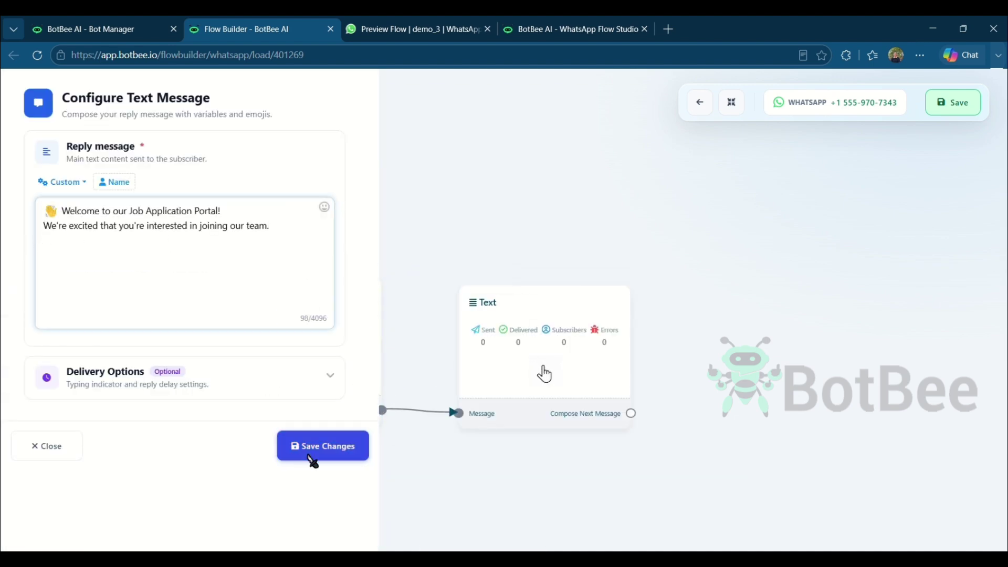
left_click(315, 451)
left_click_drag(660, 188, 501, 147)
left_click_drag(468, 375, 512, 257)
left_click(562, 484)
left_click_drag(622, 541, 635, 269)
Give the flow message header 'Job Application Form', footer 'Let's get started!', button 'View Form', and save
left_click(86, 416)
type("Job  Application Form Please answer a few quick questions to help us understand your profile better.  Let's get started!")
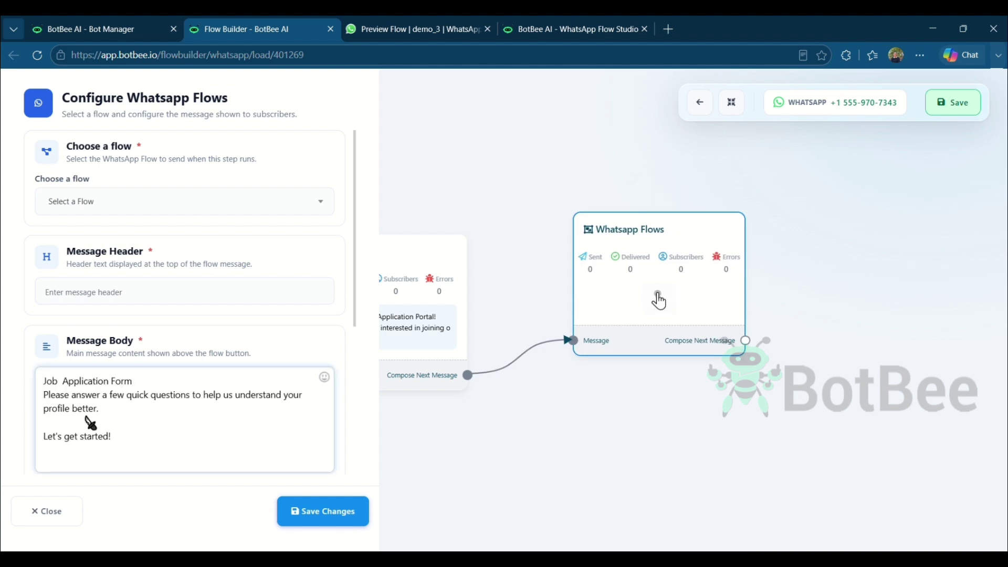
left_click(42, 439)
key("BackSpace")
left_click_drag(133, 381, 135, 295)
scroll(135, 295, "down", 3)
left_click_drag(112, 219, 136, 365)
scroll(100, 293, "down", 5)
left_click(117, 394)
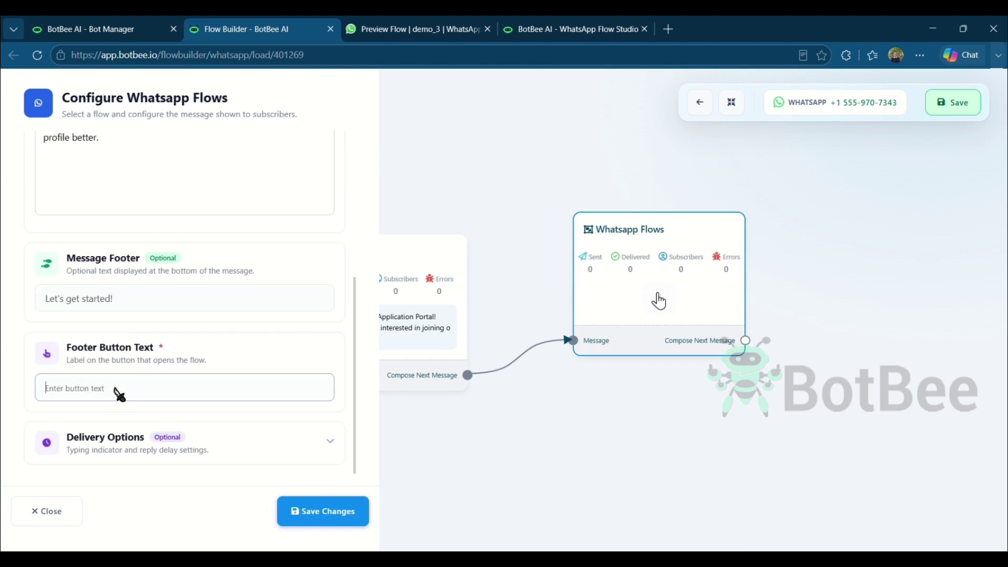
type("View Form")
left_click(323, 510)
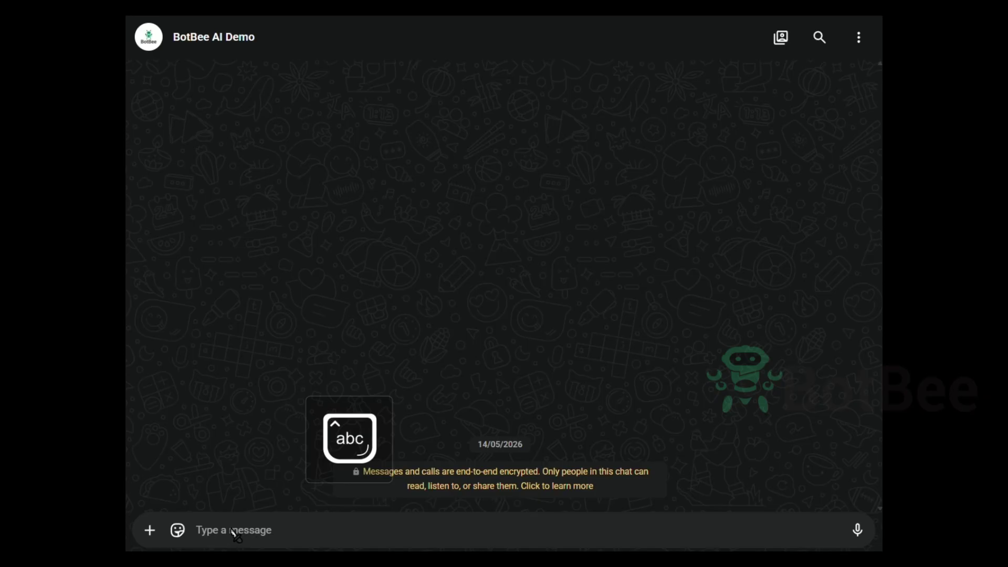
Send 'Job' to the bot in WhatsApp and open the Job Application Form
type("J")
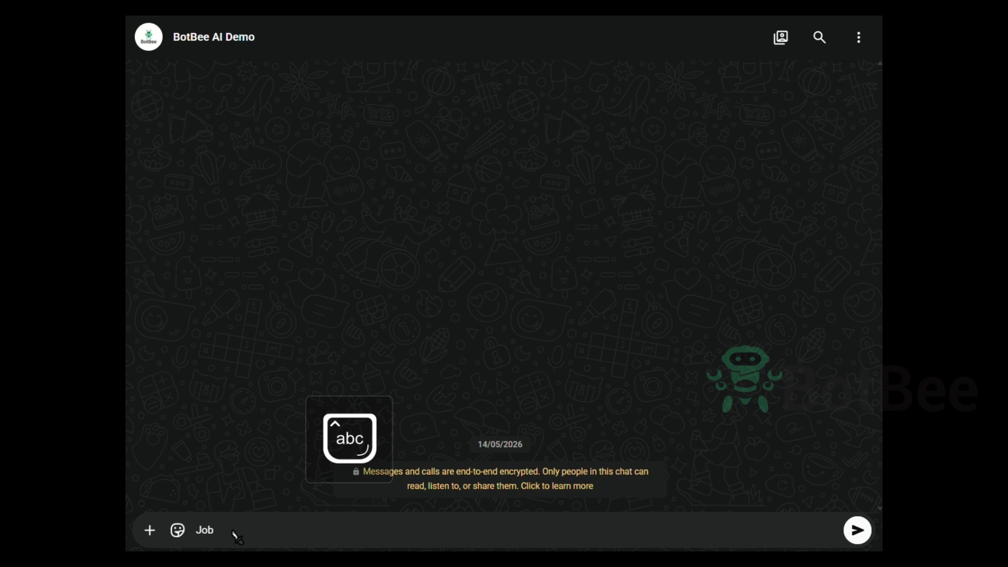
type("ob")
key("Return")
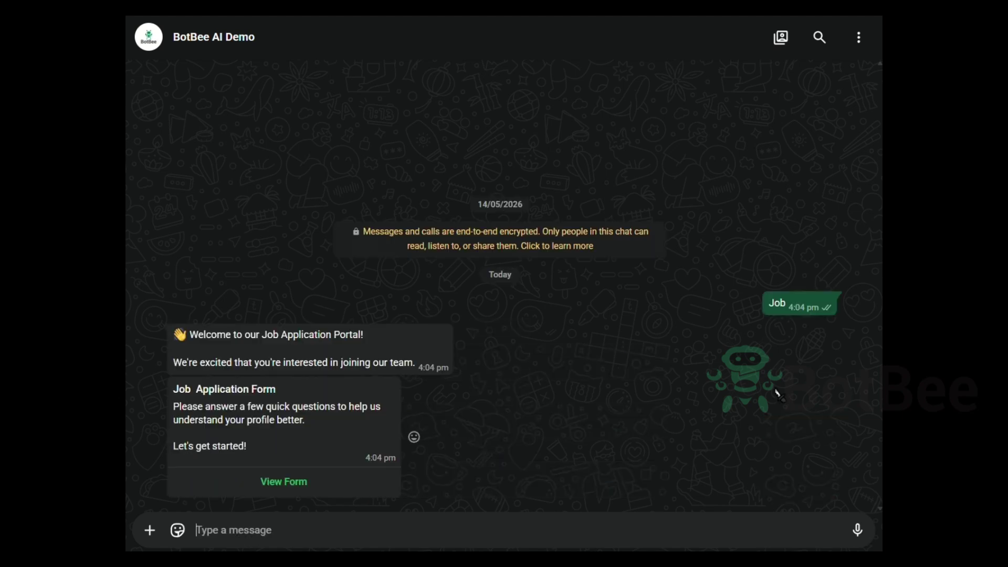
left_click(294, 487)
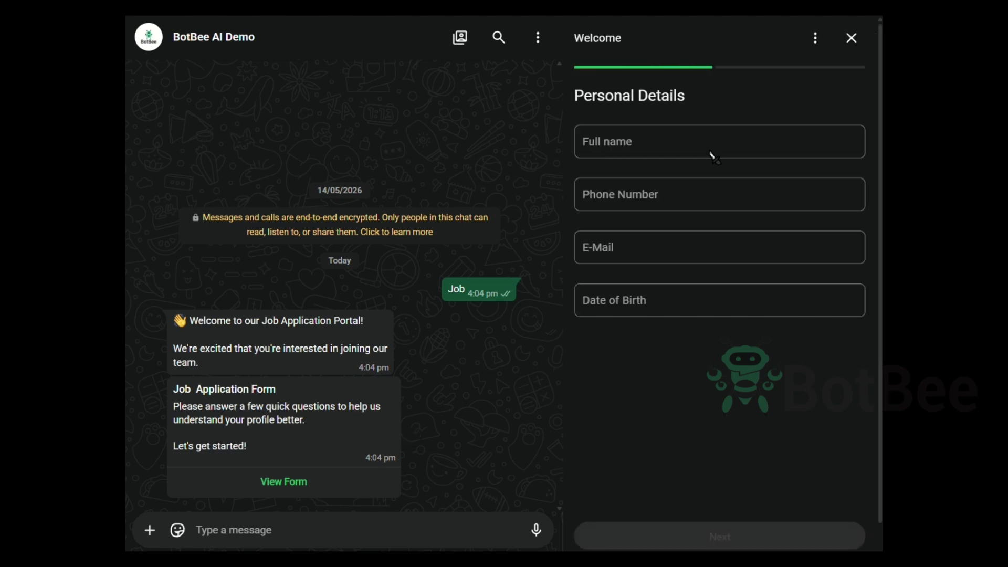
Enter a full name, phone number and e-mail address on the Personal Details form
left_click(712, 154)
type("BotBee Support")
left_click(765, 198)
type("9876543210")
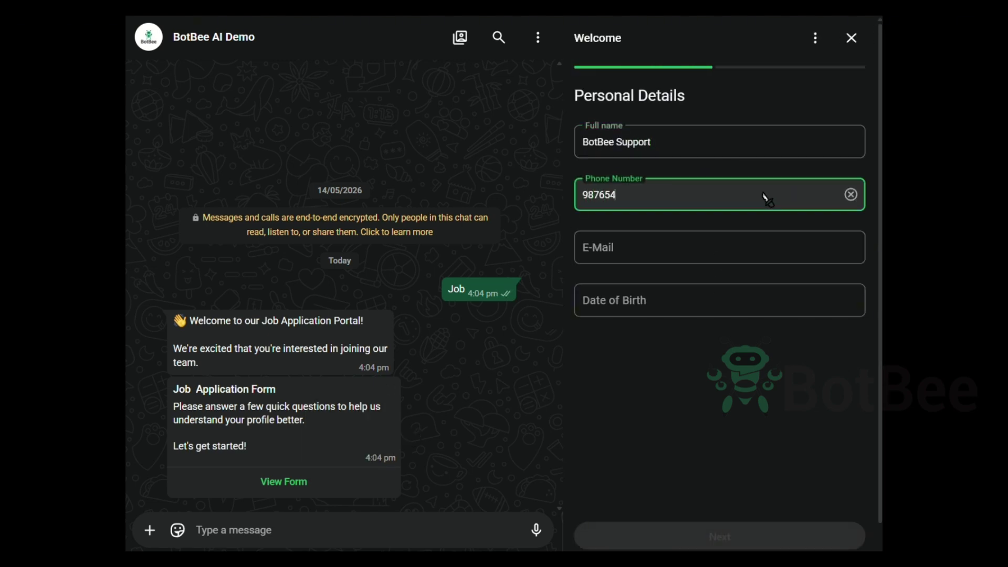
left_click(664, 247)
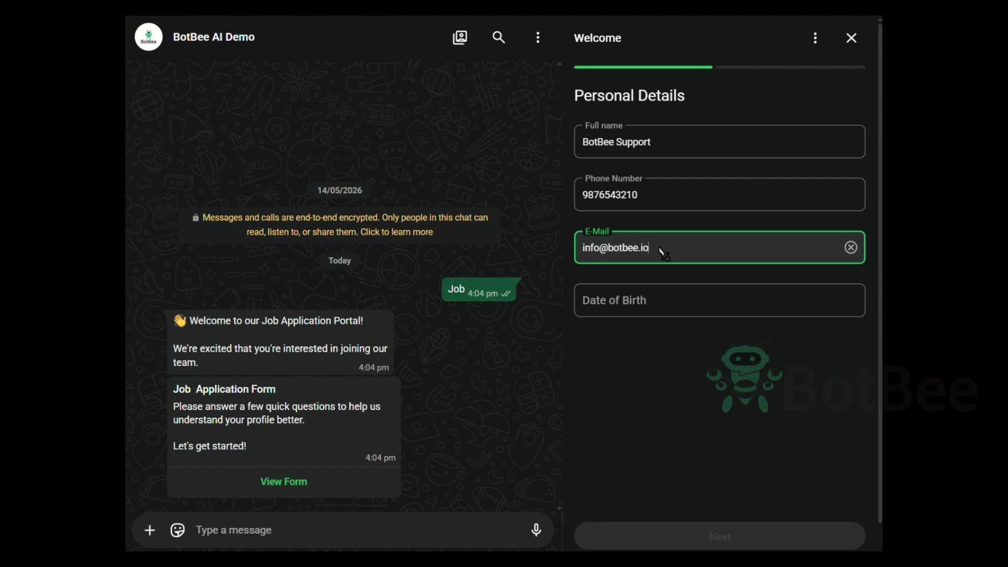
Pick a date of birth and continue to the Details screen
left_click(598, 300)
scroll(771, 294, "up", 18)
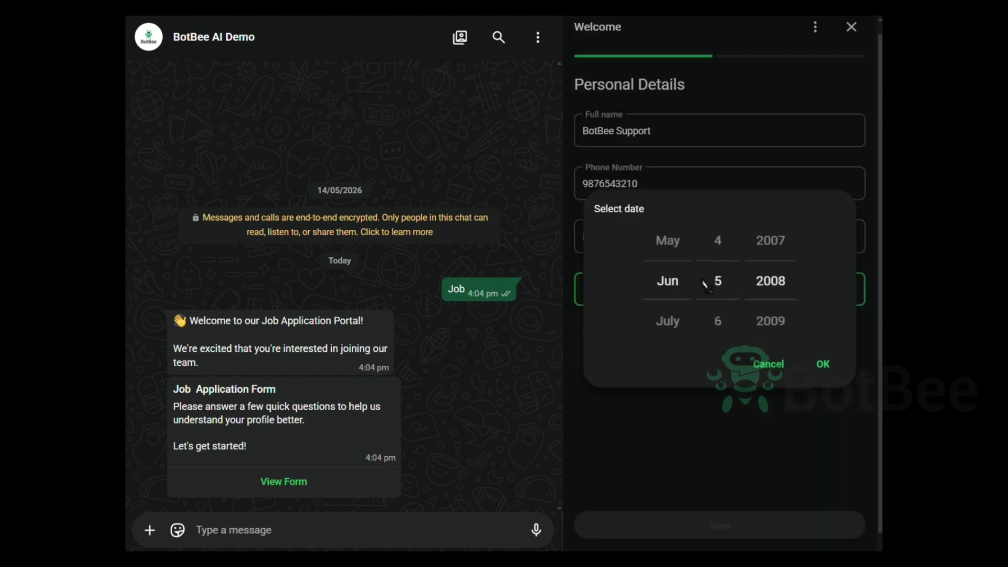
scroll(716, 284, "up", 2)
scroll(769, 270, "up", 4)
scroll(718, 281, "up", 12)
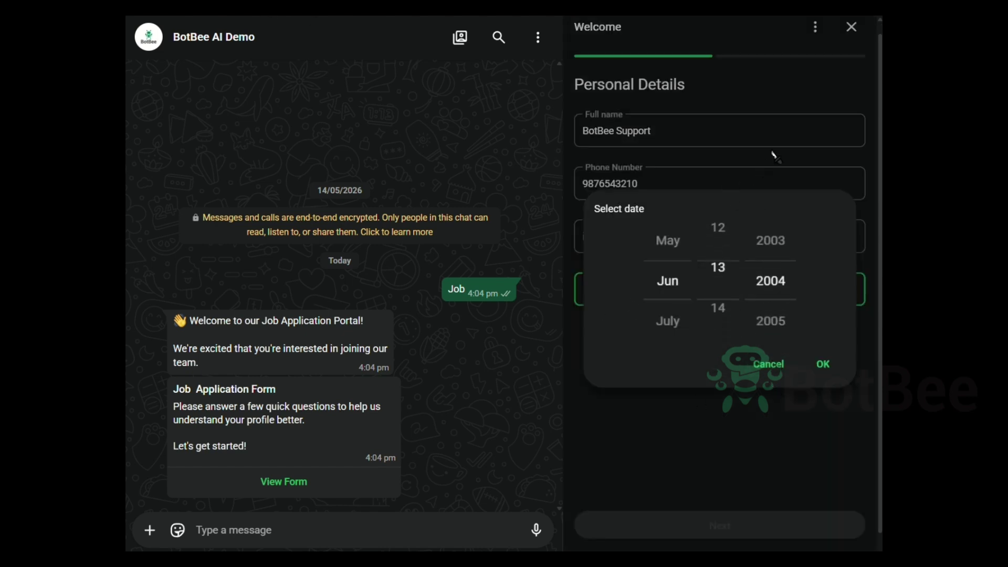
left_click(823, 364)
left_click(693, 532)
left_click(755, 135)
Choose B.Com as degree, mark status Graduated, accept the terms and submit the form
left_click(756, 194)
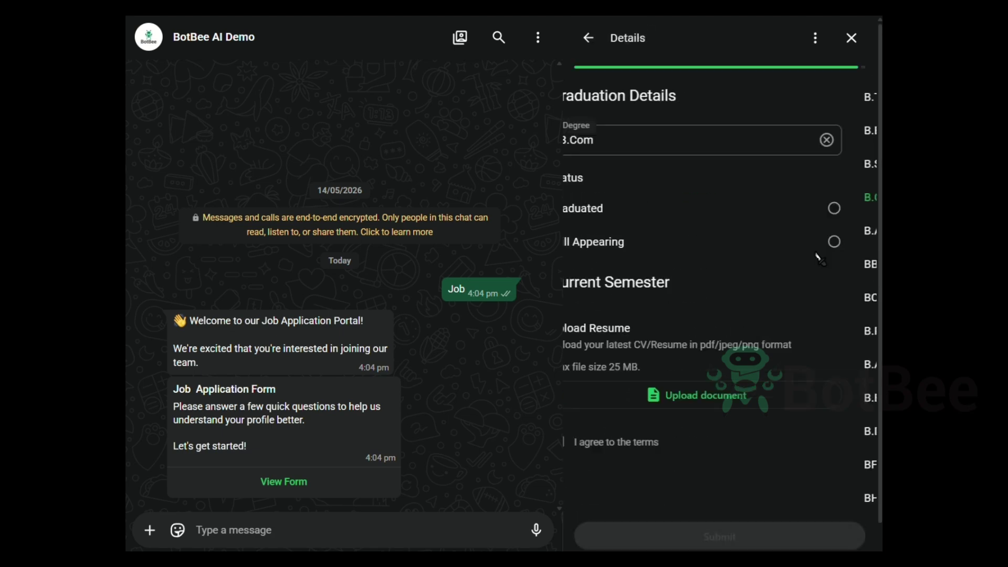
left_click(857, 208)
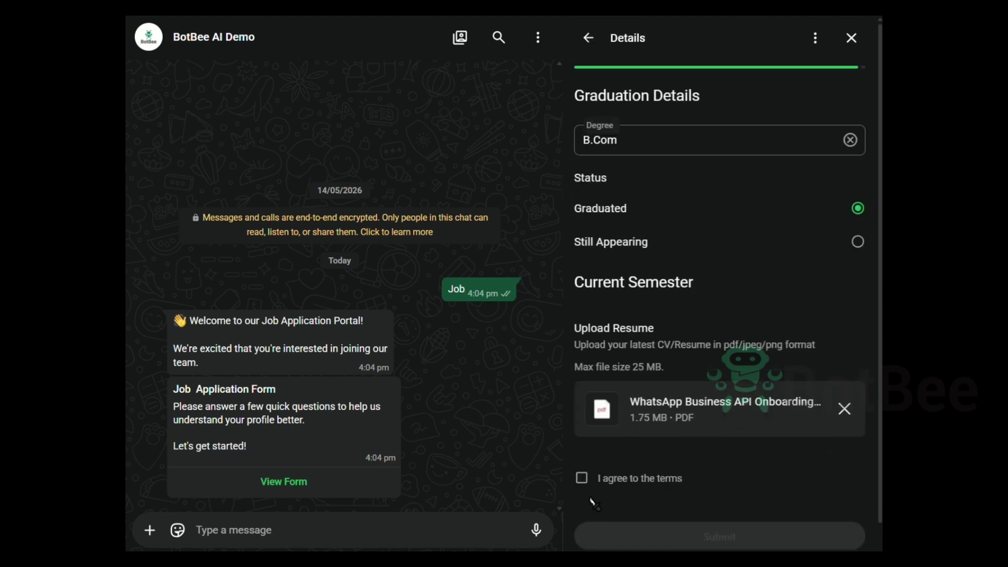
left_click(583, 478)
left_click(749, 540)
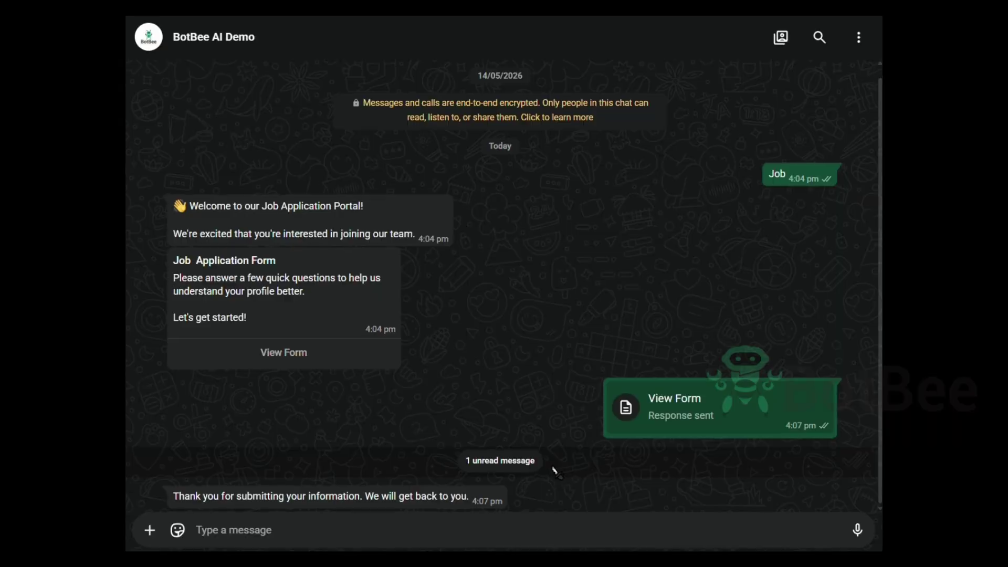